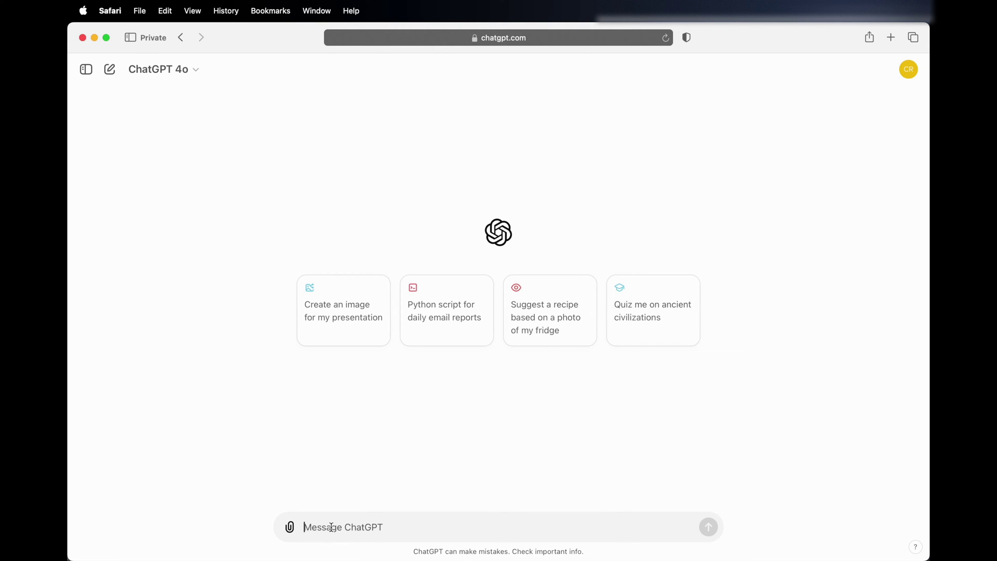
Step: Ask ChatGPT 'Tell me about dogs', then draft the follow-up 'what are the top 5 breeds of dogs'
{"action": "type", "text": "Tell me about dogs"}
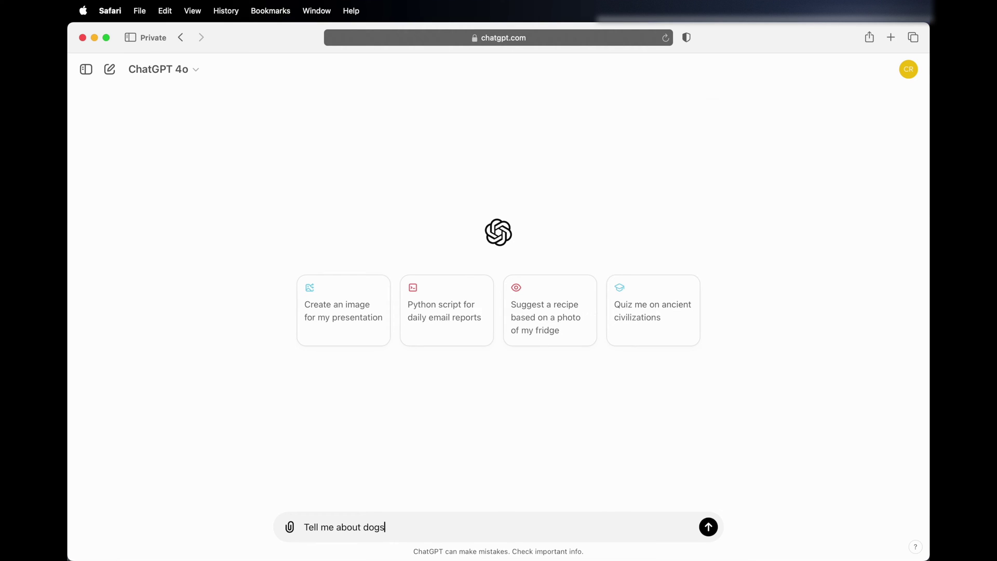
{"action": "key", "text": "Return"}
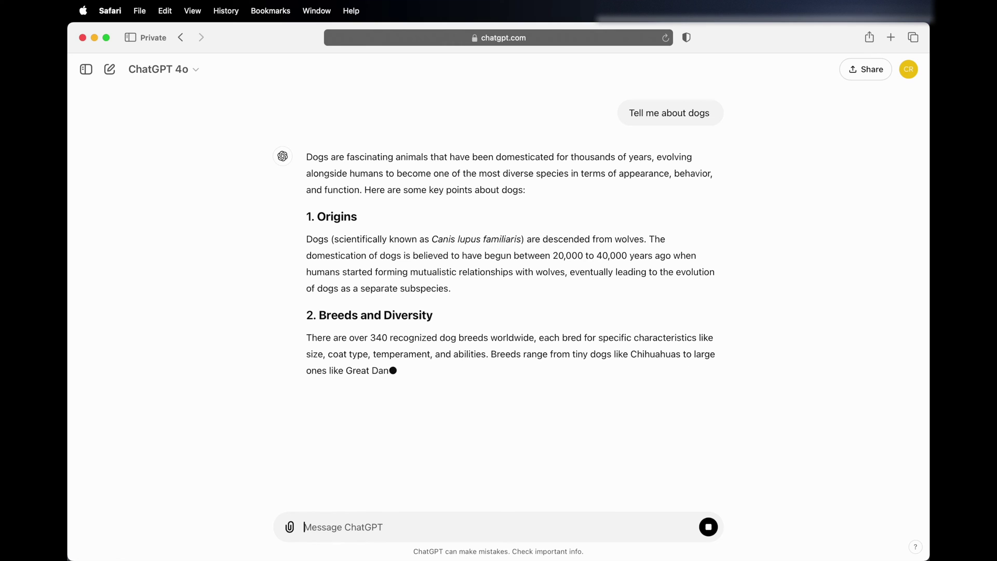
{"action": "type", "text": "wha"}
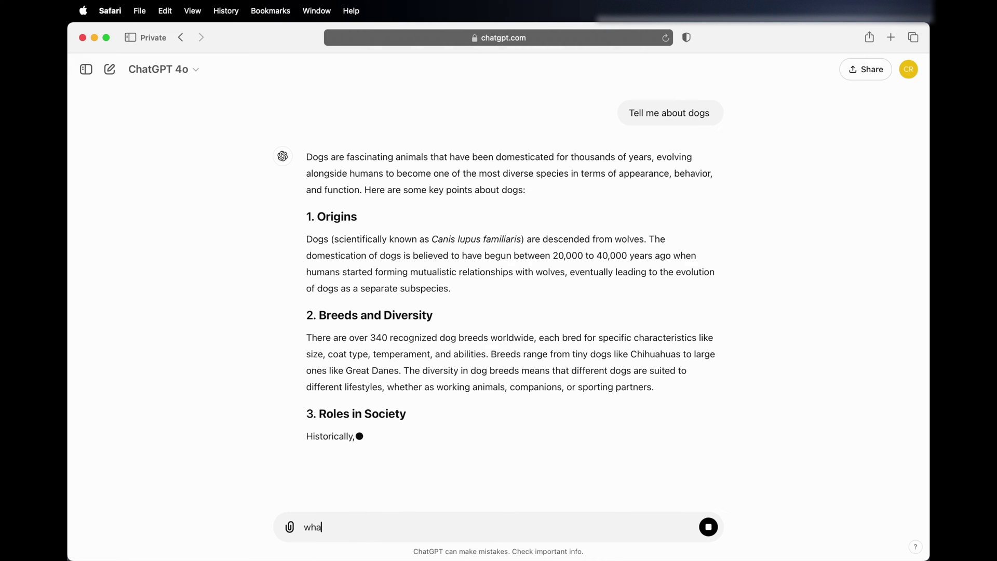
{"action": "type", "text": "t a"}
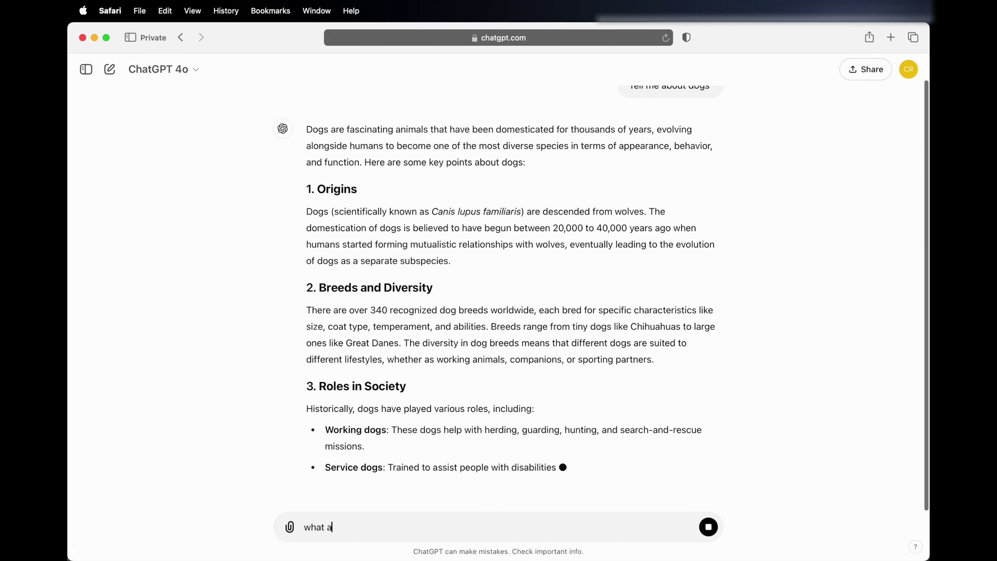
{"action": "type", "text": "re the t"}
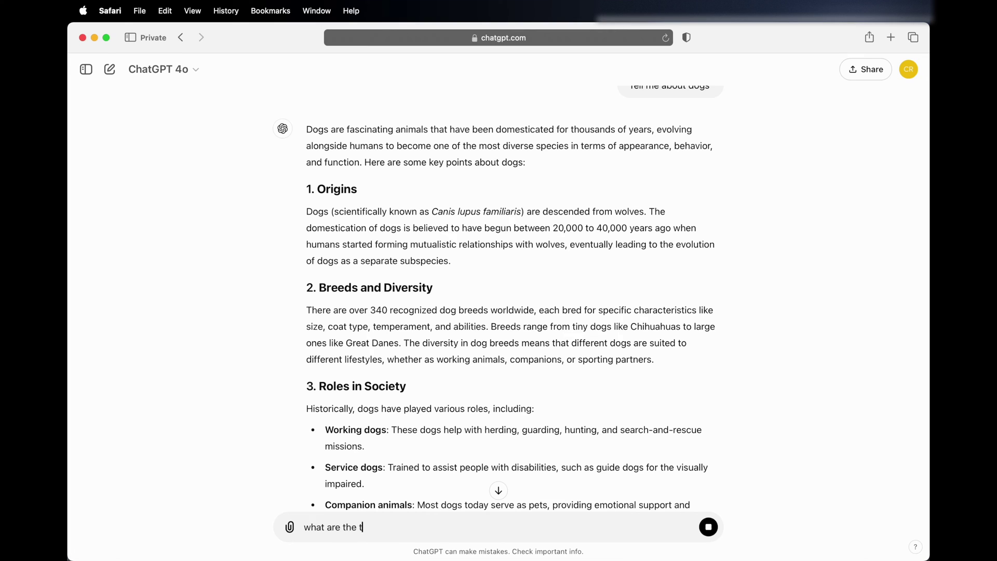
{"action": "type", "text": "op 5 breeds of dogs"}
{"action": "scroll", "coordinate": [478, 488], "scroll_direction": "down", "scroll_amount": 10}
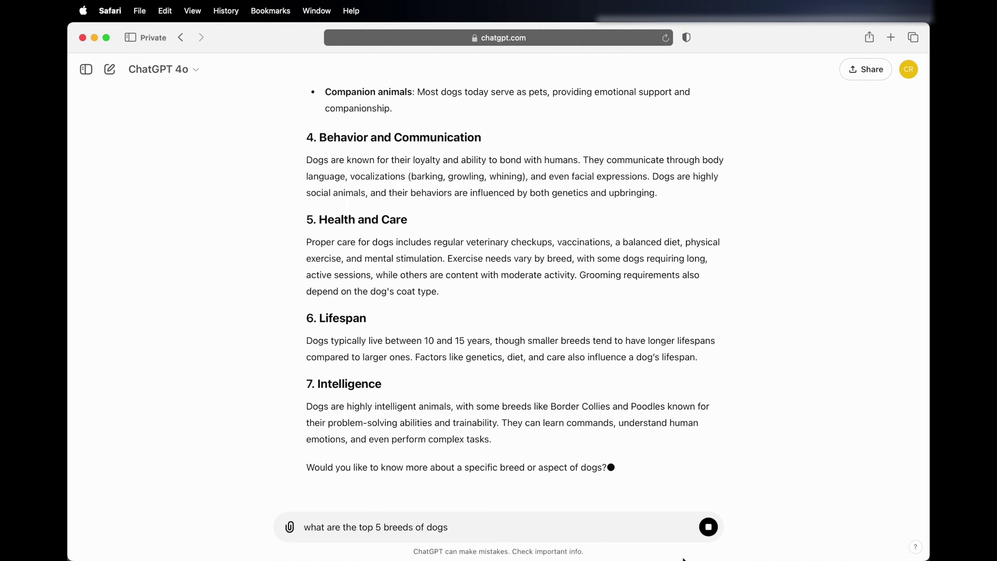
Step: Send the top-5 dog breeds question, read the list through Bulldog, and type '200 word summary in black hole'
{"action": "left_click", "coordinate": [708, 529]}
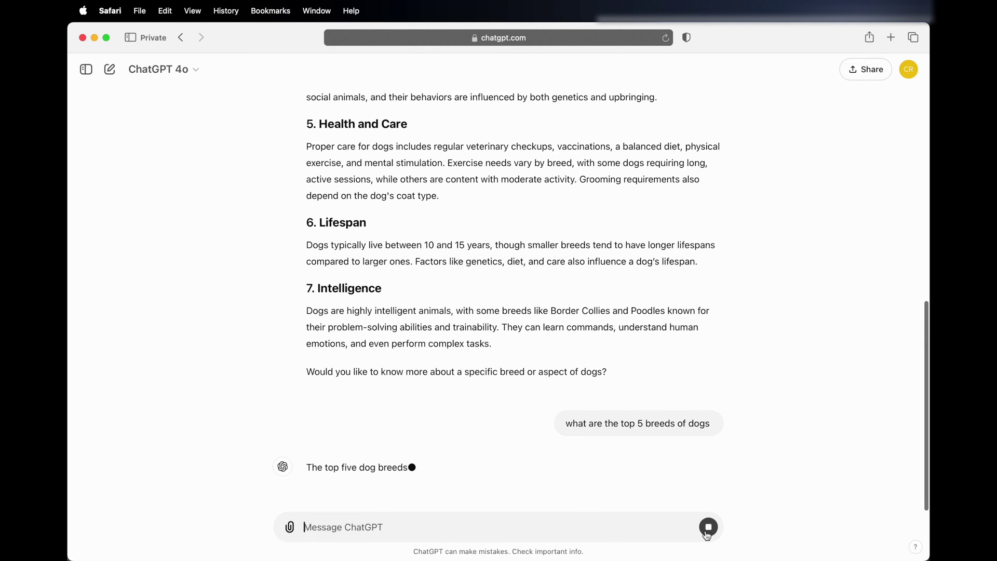
{"action": "scroll", "coordinate": [702, 367], "scroll_direction": "up", "scroll_amount": 4}
{"action": "scroll", "coordinate": [702, 367], "scroll_direction": "up", "scroll_amount": 6}
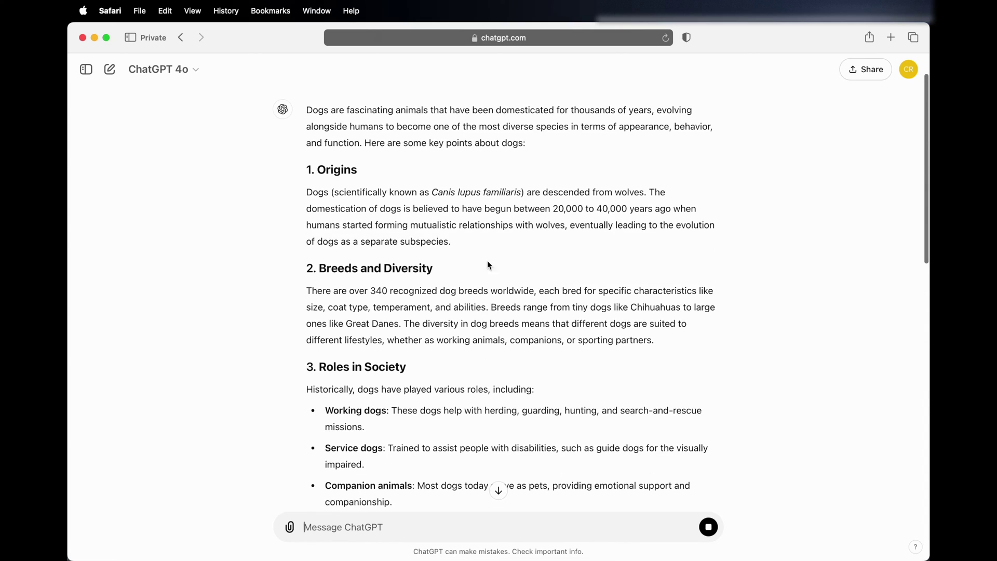
{"action": "scroll", "coordinate": [472, 231], "scroll_direction": "down", "scroll_amount": 3}
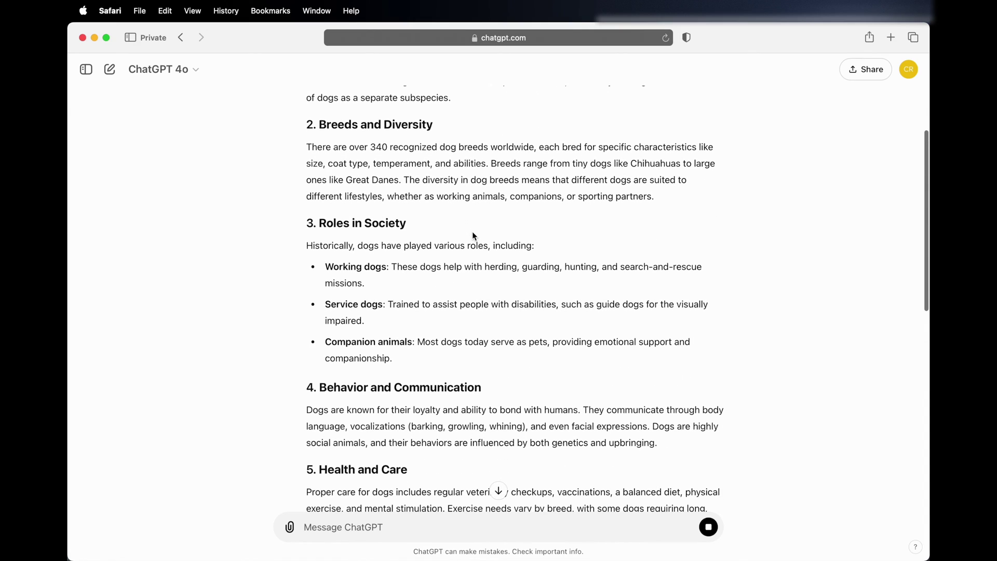
{"action": "scroll", "coordinate": [539, 351], "scroll_direction": "up", "scroll_amount": 5}
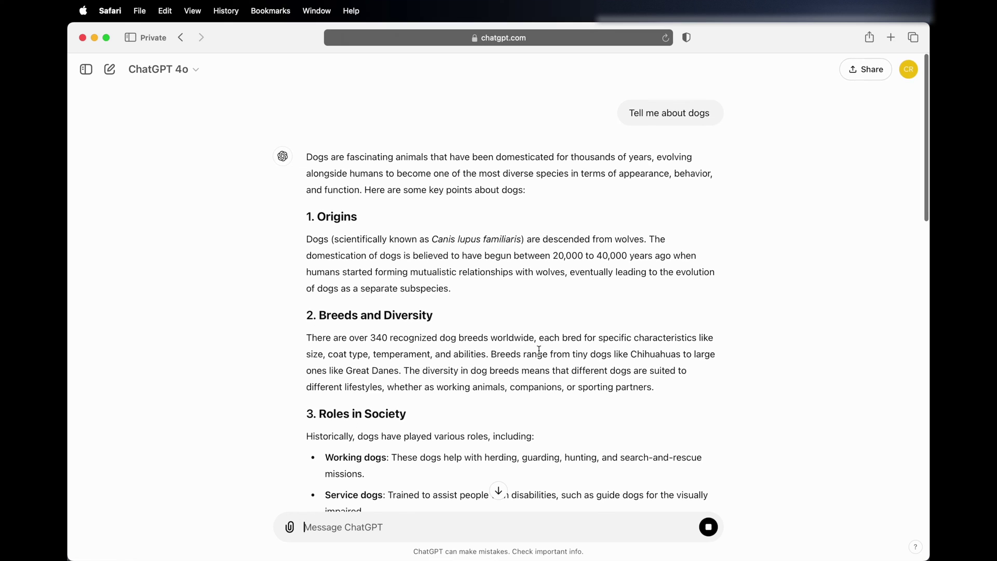
{"action": "scroll", "coordinate": [600, 328], "scroll_direction": "down", "scroll_amount": 5}
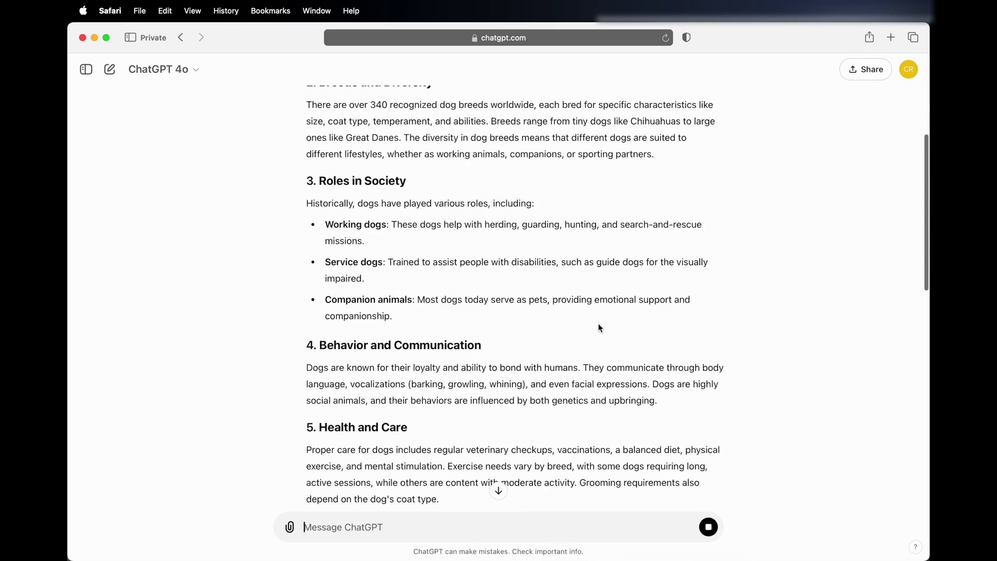
{"action": "scroll", "coordinate": [600, 328], "scroll_direction": "down", "scroll_amount": 8}
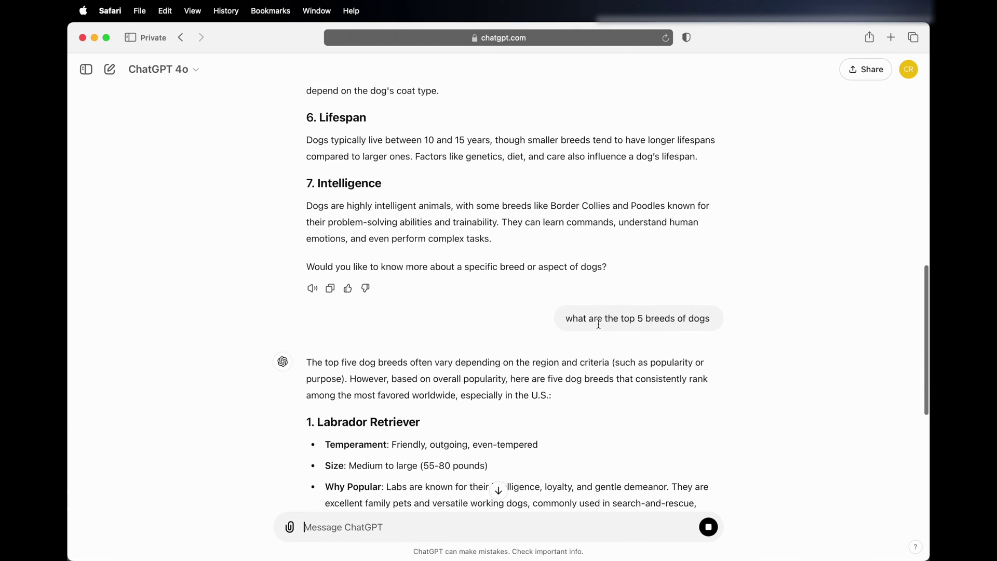
{"action": "scroll", "coordinate": [599, 323], "scroll_direction": "down", "scroll_amount": 3}
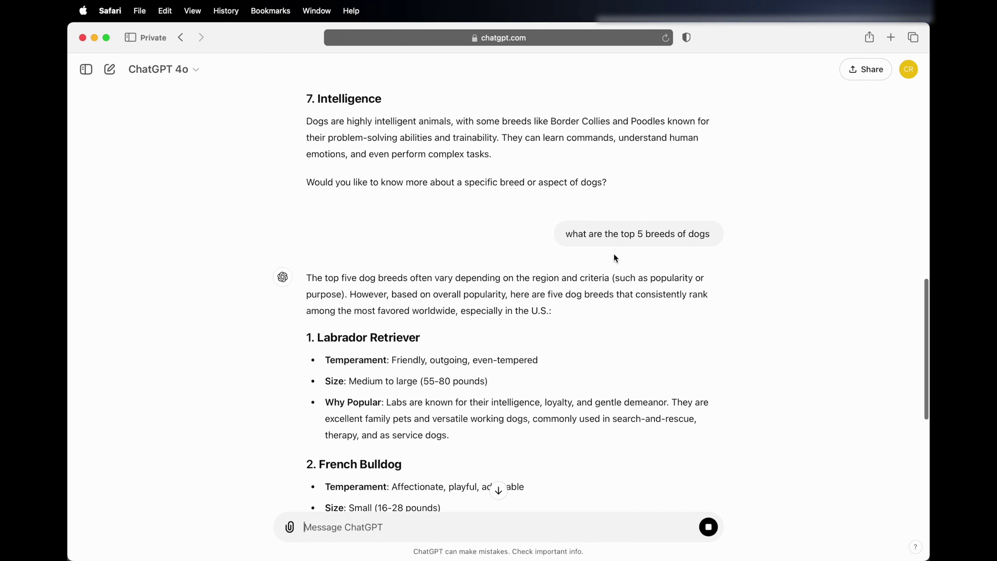
{"action": "scroll", "coordinate": [568, 335], "scroll_direction": "down", "scroll_amount": 3}
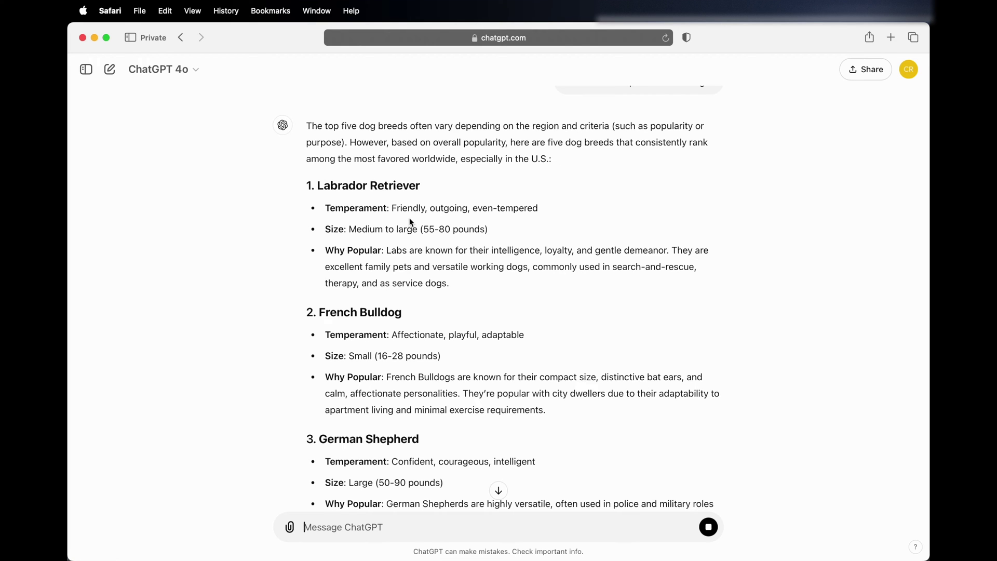
{"action": "scroll", "coordinate": [389, 325], "scroll_direction": "down", "scroll_amount": 3}
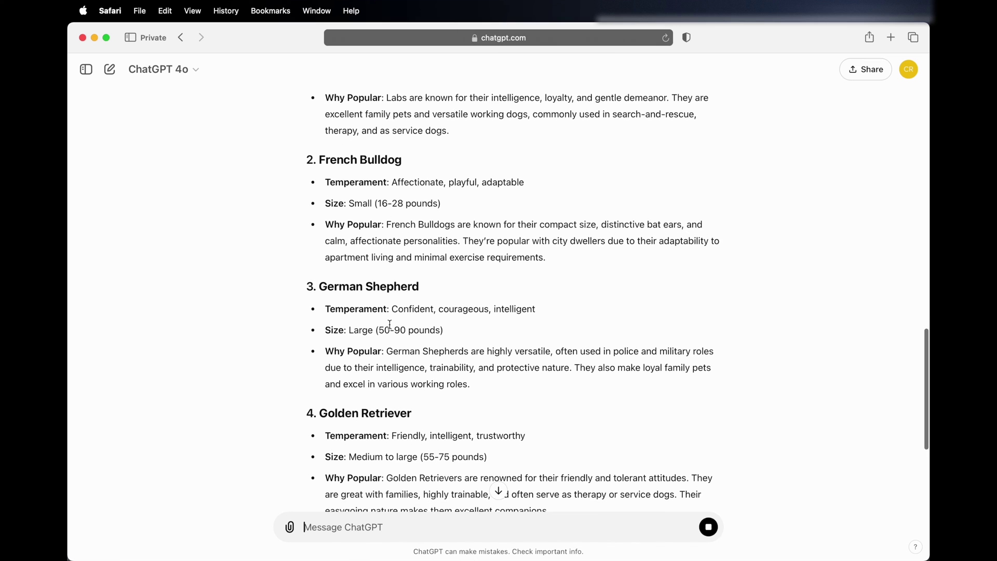
{"action": "scroll", "coordinate": [390, 325], "scroll_direction": "down", "scroll_amount": 2}
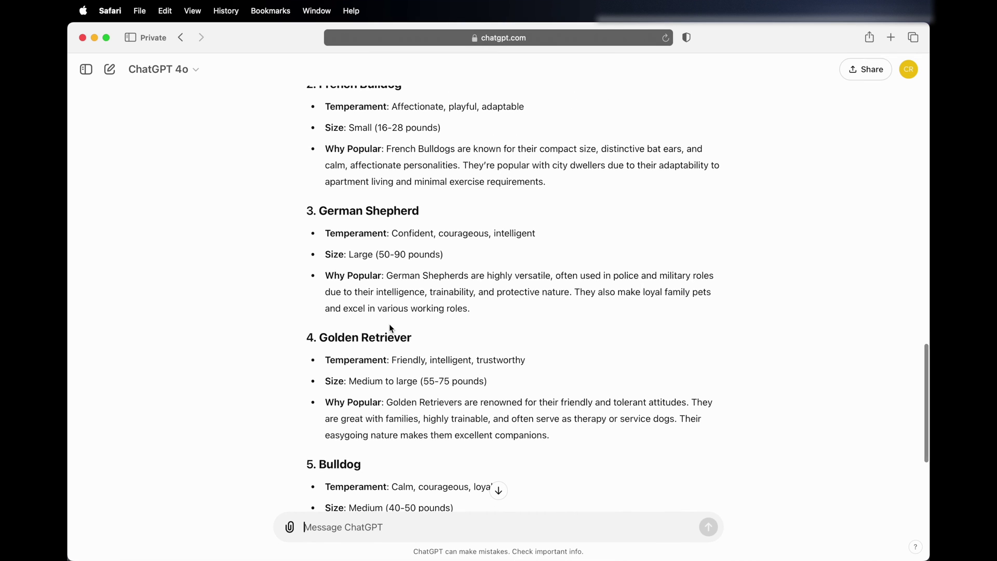
{"action": "scroll", "coordinate": [390, 328], "scroll_direction": "down", "scroll_amount": 4}
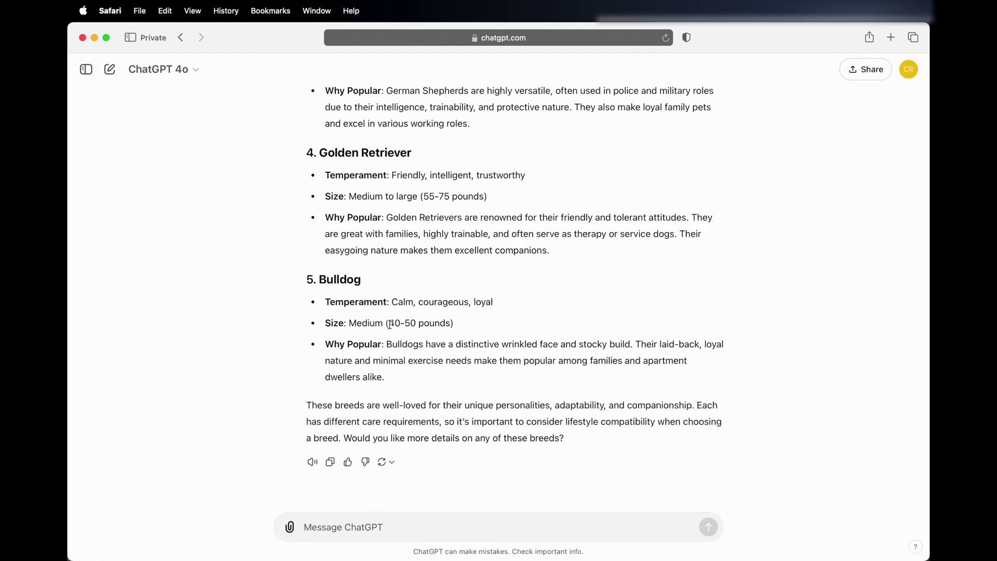
{"action": "type", "text": "200 word summary "}
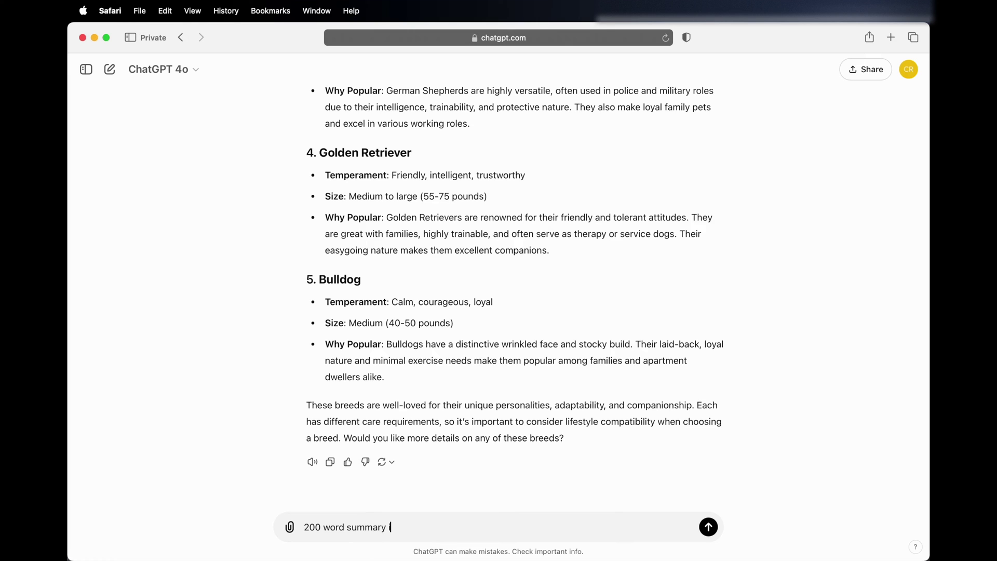
{"action": "type", "text": "in black hole"}
Step: Send the '200 word summary in black hole' prompt to get a three-paragraph summary
{"action": "key", "text": "Return"}
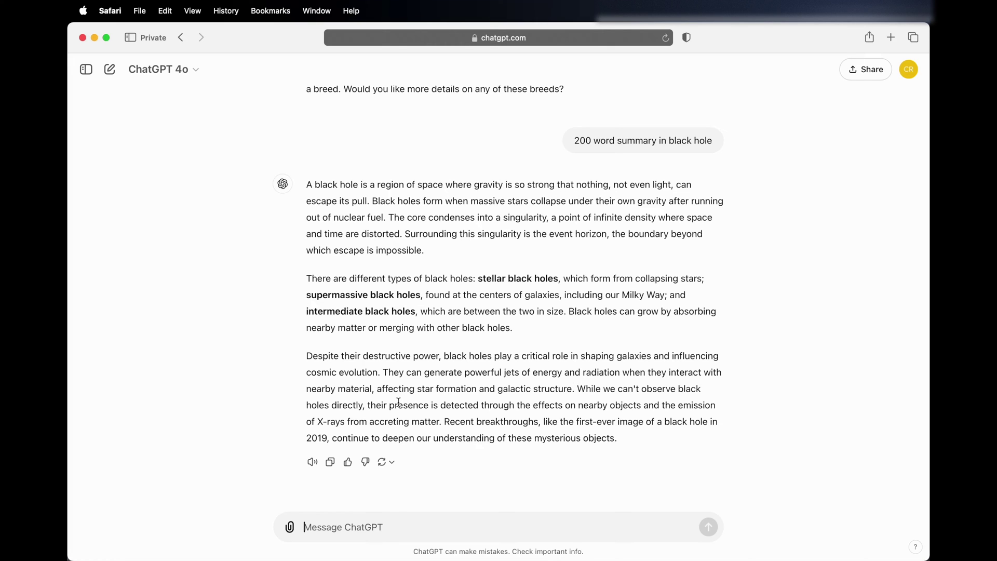
Step: Type the prompt asking for a 3 paragraph essay on the environmental impact of single use plastics
{"action": "type", "text": "Write a 3 paragra"}
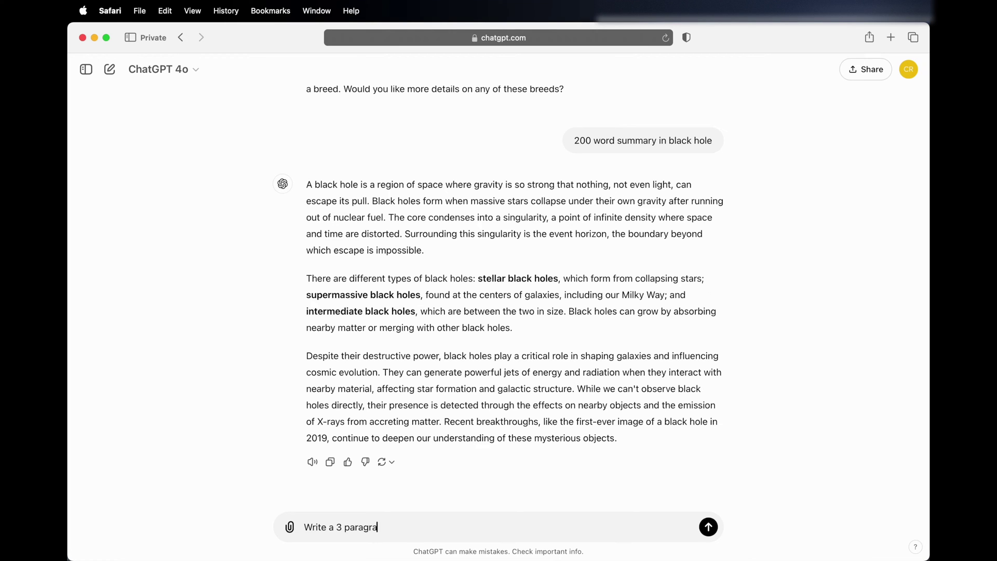
{"action": "type", "text": "ph eassay"}
{"action": "type", "text": "about the enoviormental"}
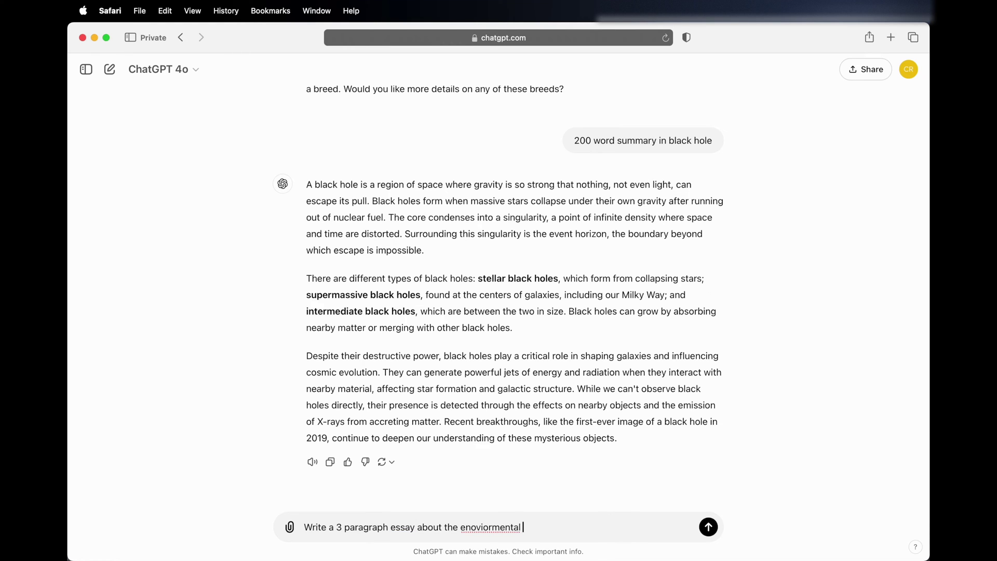
{"action": "type", "text": " in"}
{"action": "key", "text": "BackSpace"}
{"action": "type", "text": "mpact of i"}
{"action": "key", "text": "BackSpace"}
{"action": "type", "text": "single use plastics"}
Step: Correct 'enoviormental' to 'environmental', send the essay request, and start typing 'tell me about plastic'
{"action": "right_click", "coordinate": [475, 526]}
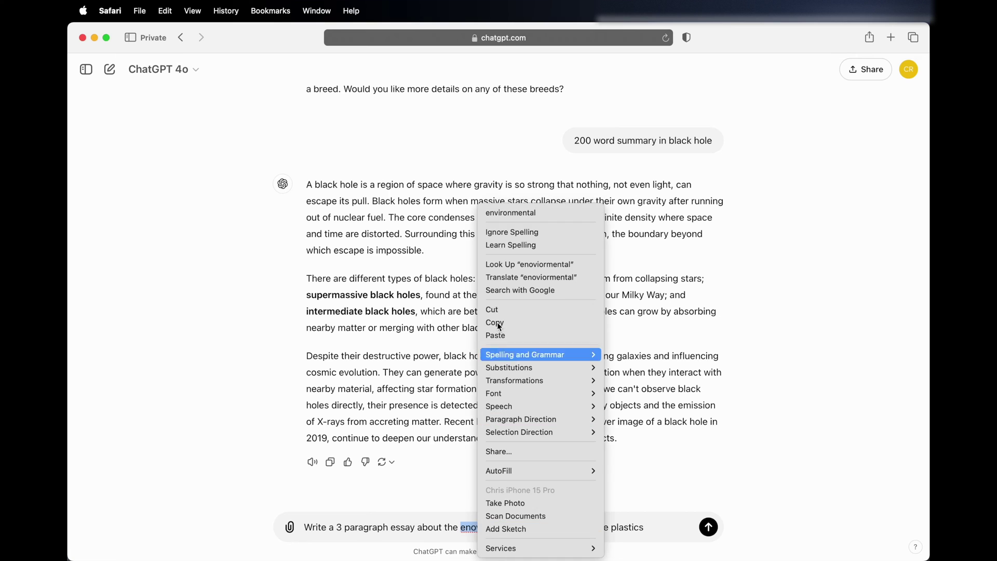
{"action": "left_click", "coordinate": [515, 208]}
{"action": "key", "text": "Return"}
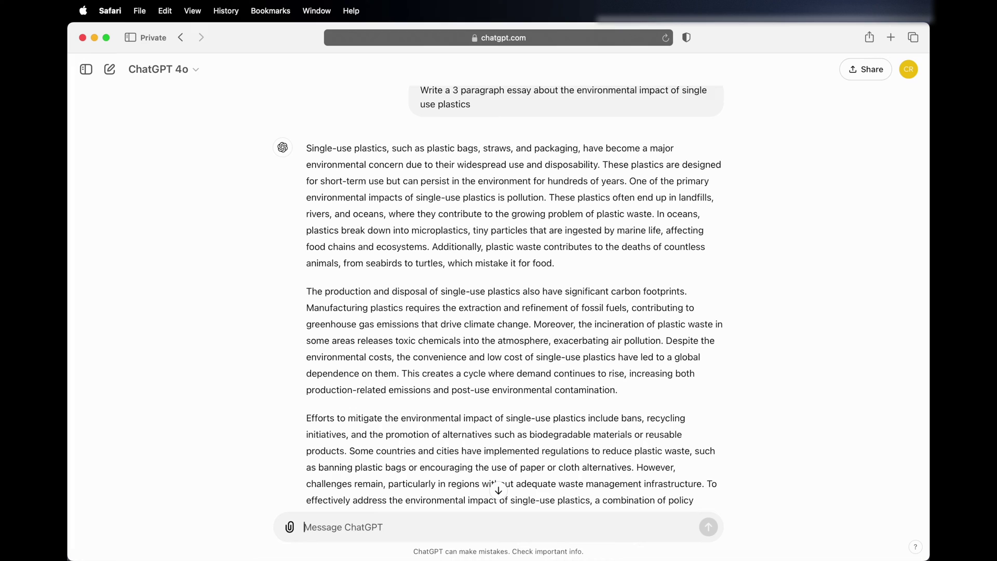
{"action": "type", "text": "tell me a"}
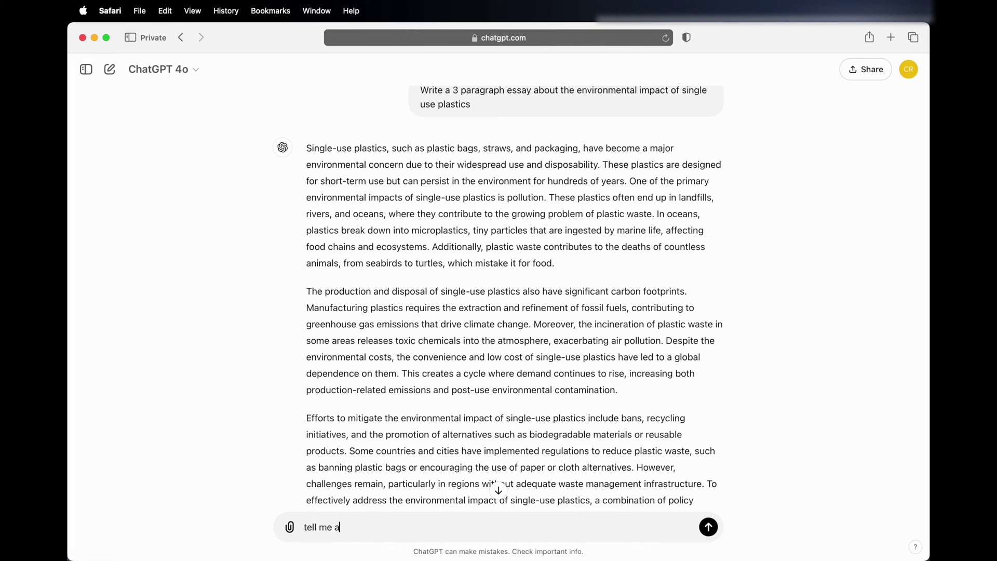
{"action": "type", "text": "bout plastics"}
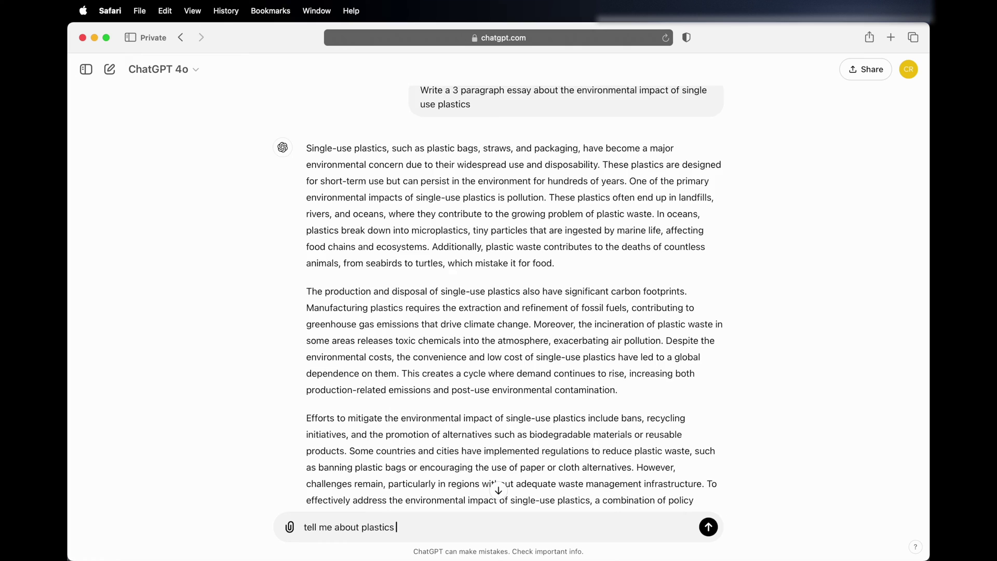
Step: Send 'tell me about plastics' and review the overview of plastic types and environmental challenges
{"action": "key", "text": "Return"}
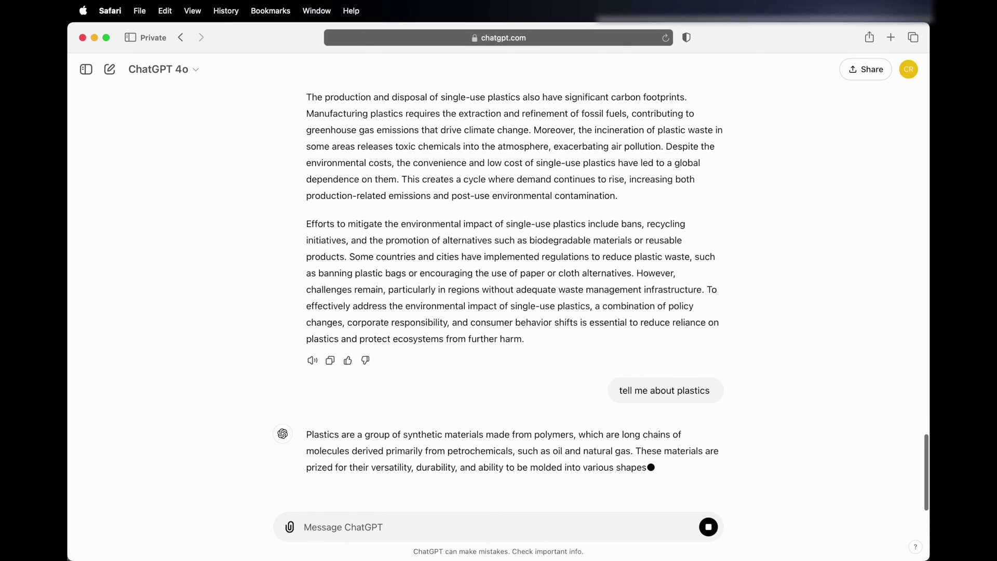
{"action": "scroll", "coordinate": [570, 128], "scroll_direction": "up", "scroll_amount": 2}
{"action": "scroll", "coordinate": [569, 128], "scroll_direction": "up", "scroll_amount": 3}
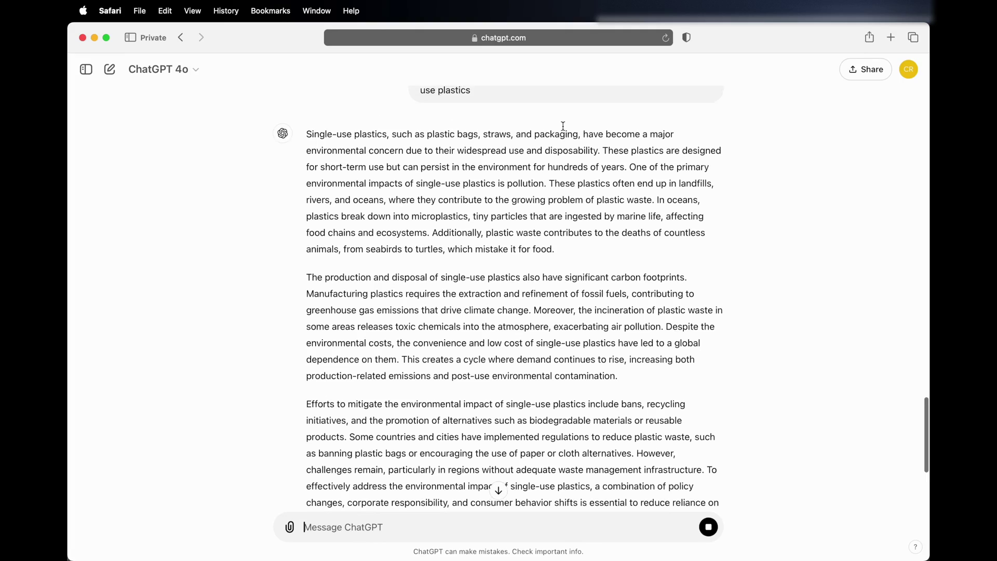
{"action": "scroll", "coordinate": [454, 308], "scroll_direction": "up", "scroll_amount": 2}
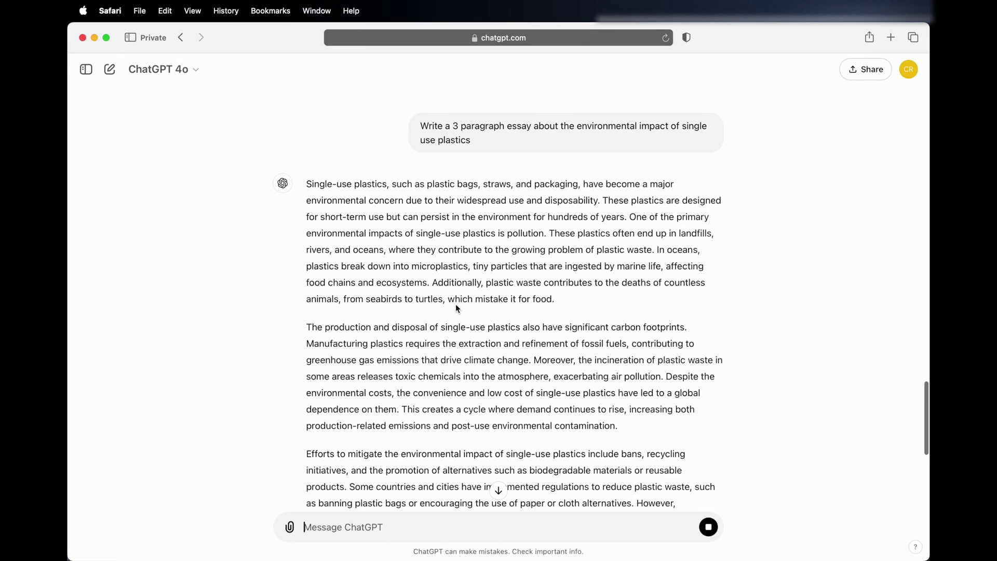
{"action": "scroll", "coordinate": [456, 303], "scroll_direction": "down", "scroll_amount": 10}
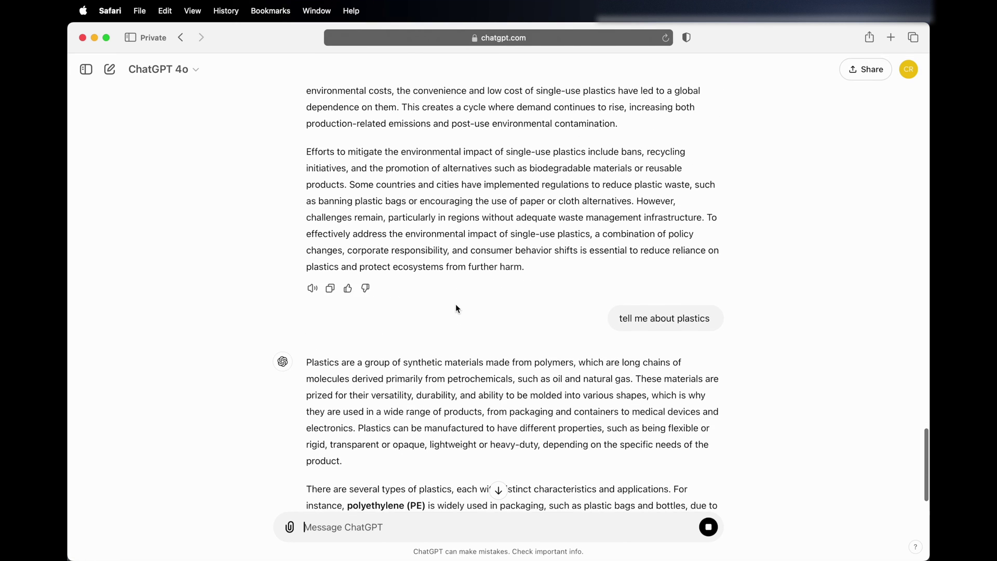
{"action": "scroll", "coordinate": [456, 308], "scroll_direction": "down", "scroll_amount": 4}
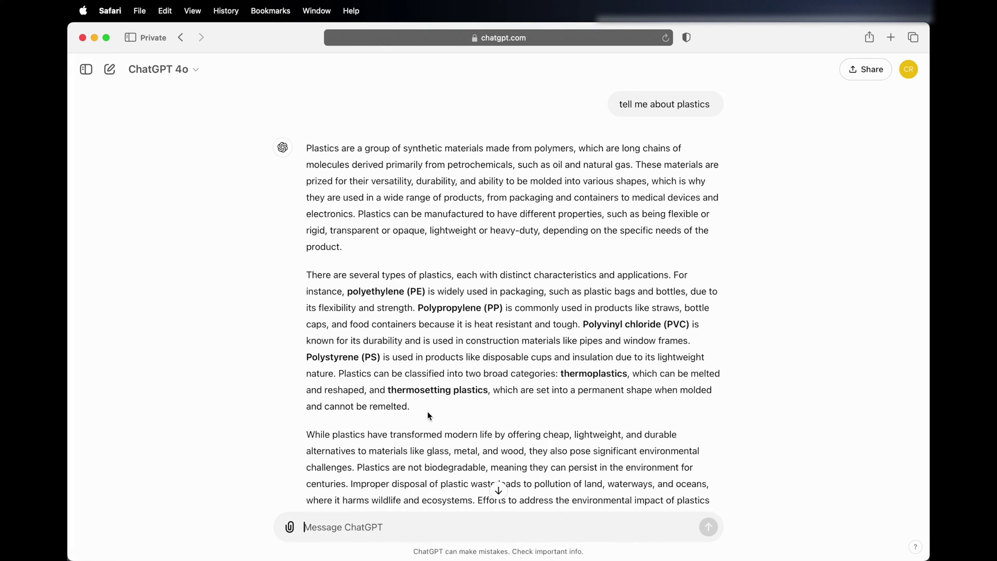
Step: Ask 'explain machine learning', then begin typing the no-technical-knowledge follow-up
{"action": "type", "text": "explai"}
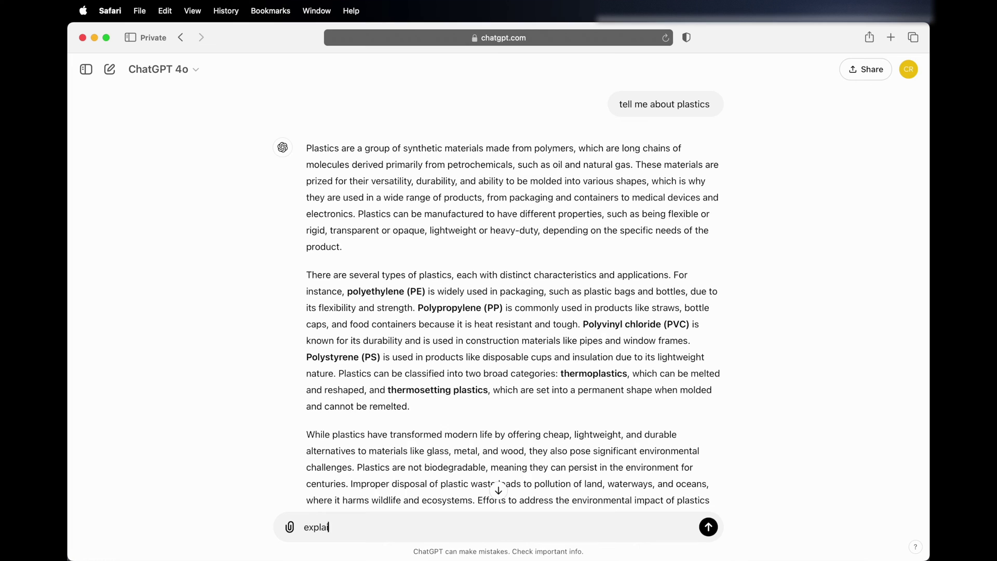
{"action": "type", "text": "n machine learning"}
{"action": "key", "text": "Return"}
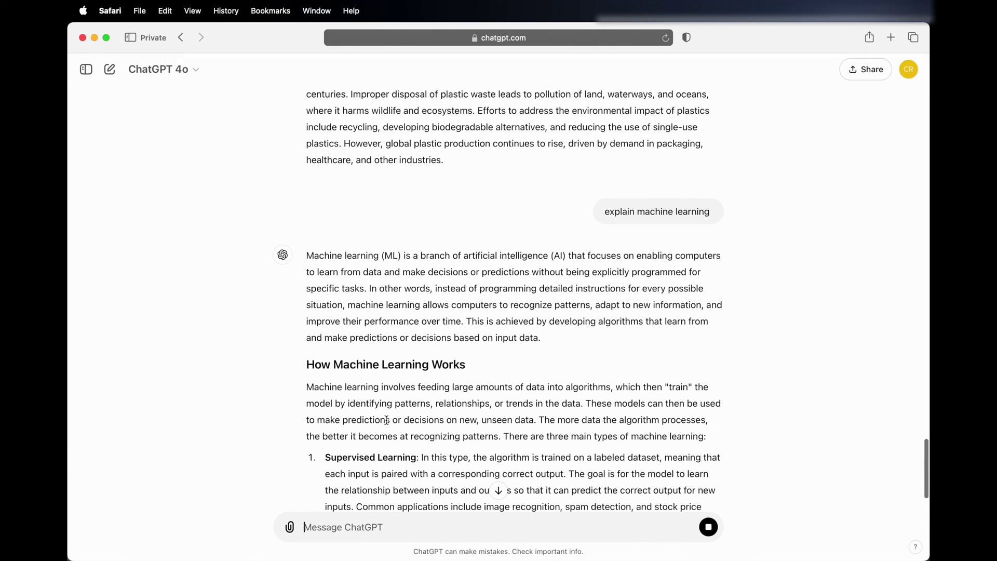
{"action": "scroll", "coordinate": [386, 419], "scroll_direction": "down", "scroll_amount": 5}
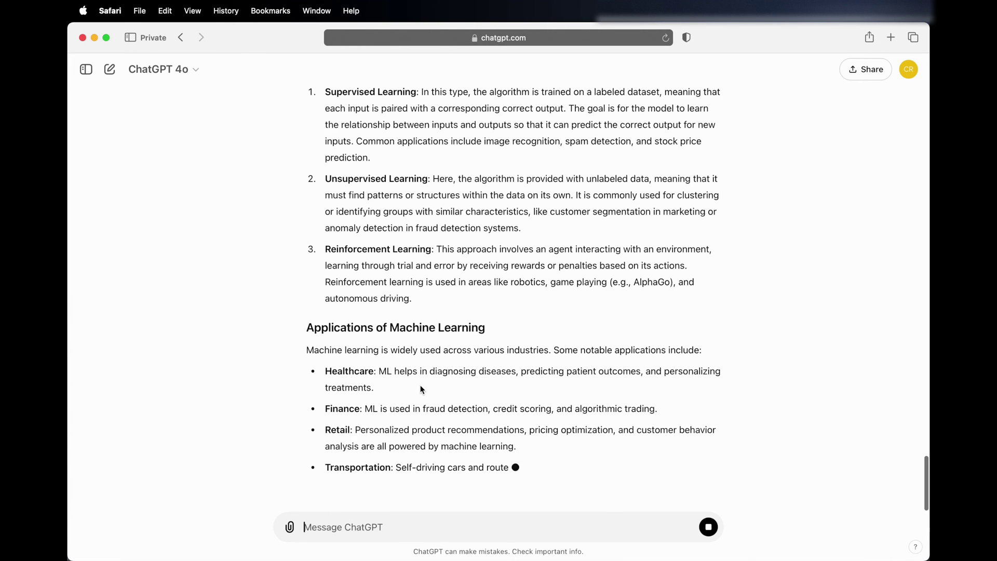
{"action": "type", "text": "Explain "}
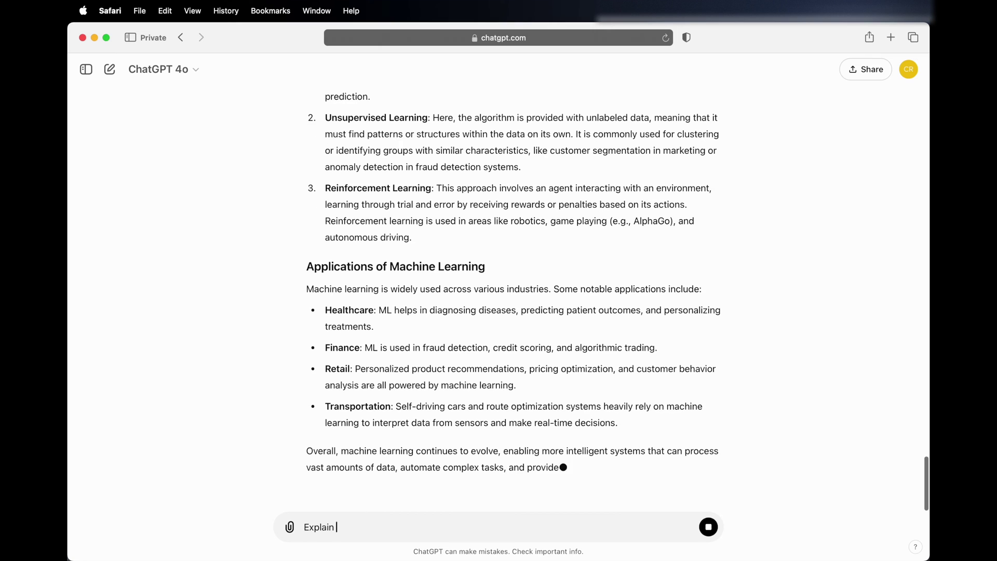
{"action": "type", "text": "machine "}
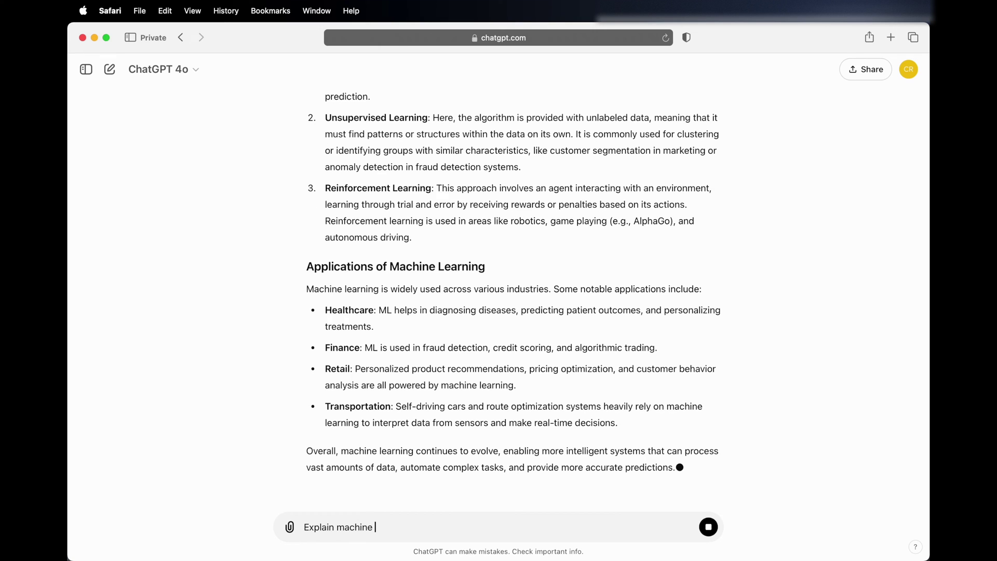
{"action": "type", "text": "learning to s"}
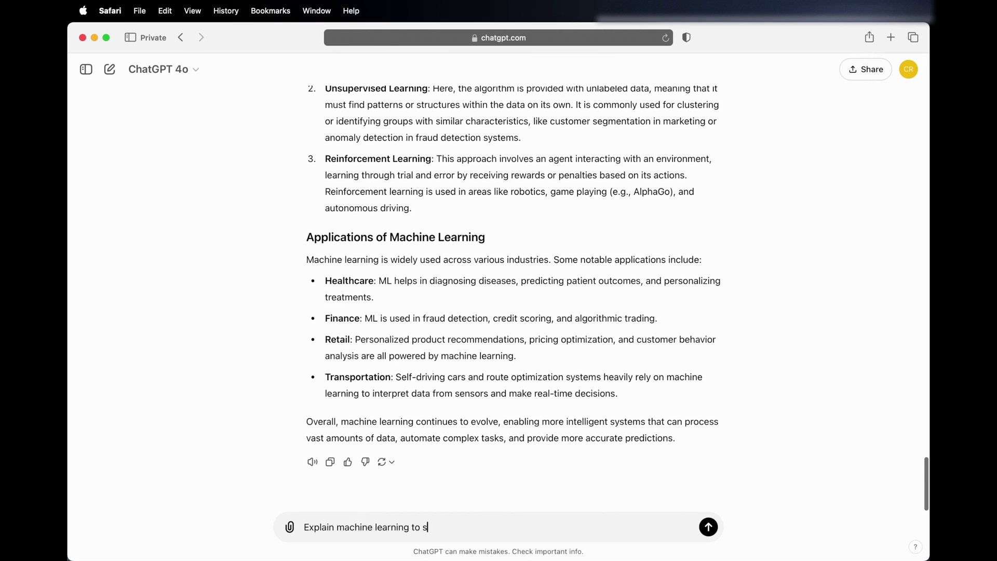
{"action": "type", "text": "omeone with no tech"}
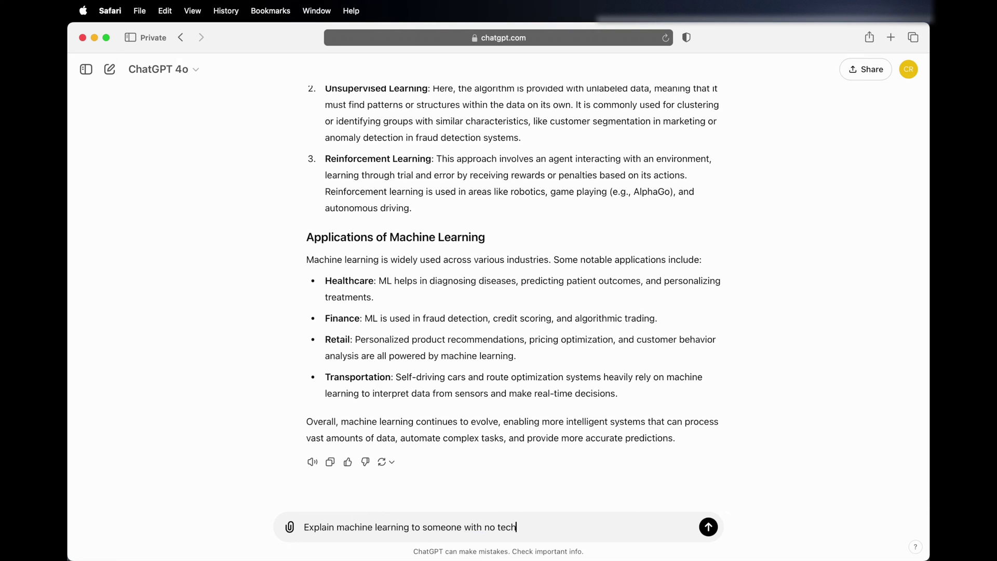
{"action": "type", "text": "nical "}
{"action": "type", "text": "knowlaxr"}
Step: Correct the spelling to 'knowledge' and send the no-technical-knowledge machine learning request
{"action": "key", "text": "BackSpace"}
{"action": "key", "text": "BackSpace"}
{"action": "key", "text": "BackSpace"}
{"action": "type", "text": "ge"}
{"action": "right_click", "coordinate": [553, 527]}
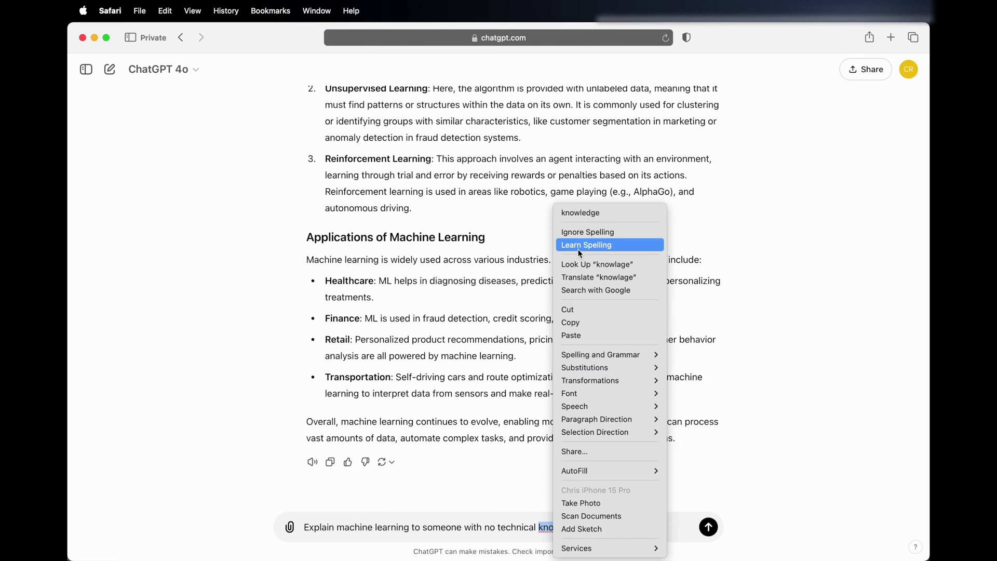
{"action": "left_click", "coordinate": [595, 213]}
{"action": "key", "text": "Return"}
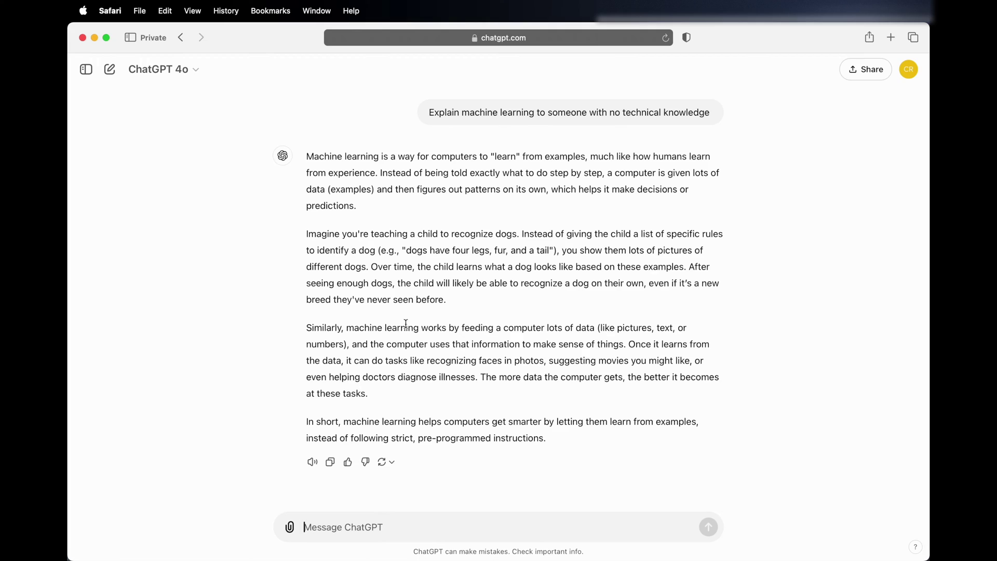
{"action": "scroll", "coordinate": [406, 324], "scroll_direction": "up", "scroll_amount": 15}
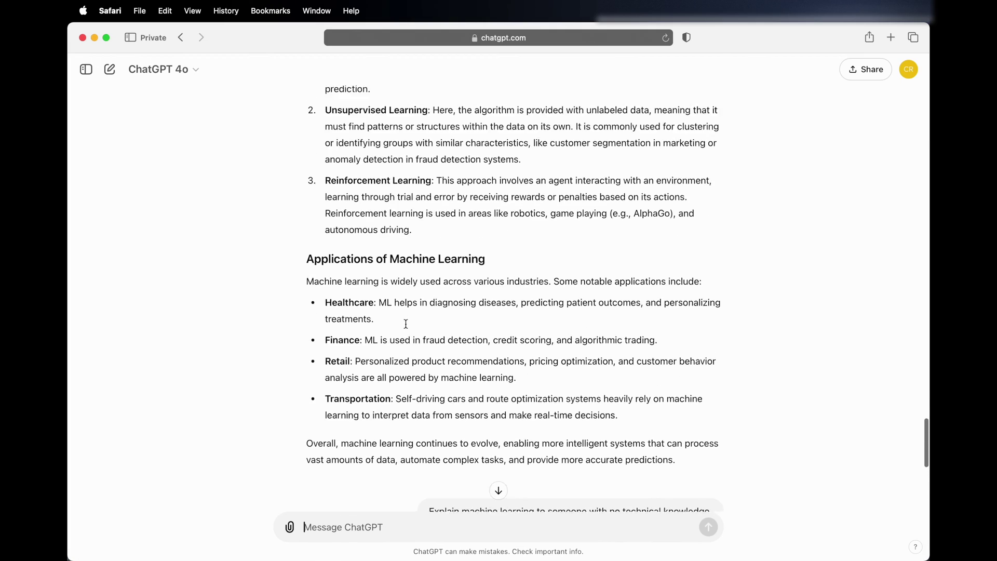
{"action": "scroll", "coordinate": [406, 324], "scroll_direction": "up", "scroll_amount": 2}
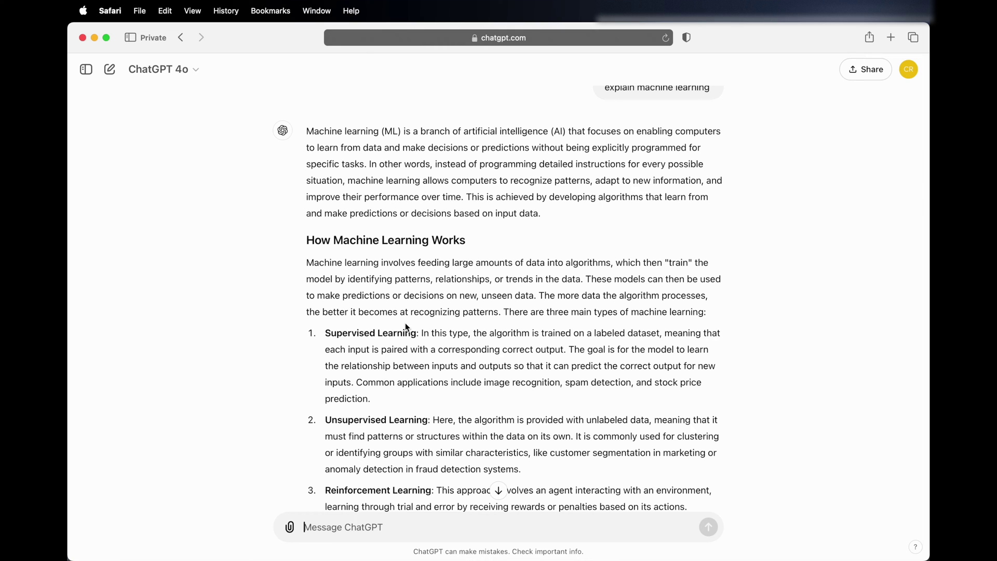
{"action": "scroll", "coordinate": [402, 363], "scroll_direction": "down", "scroll_amount": 3}
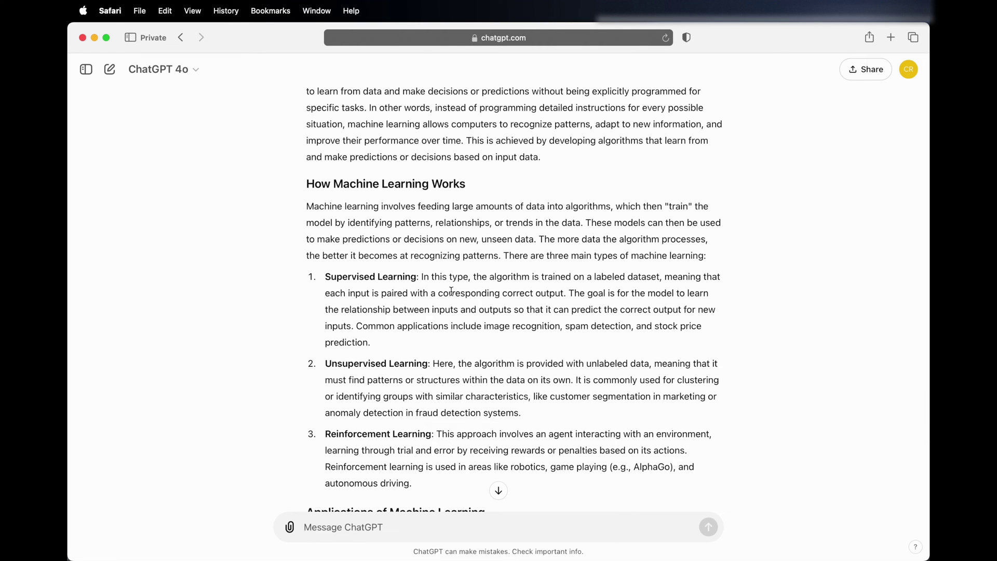
{"action": "scroll", "coordinate": [529, 374], "scroll_direction": "down", "scroll_amount": 10}
{"action": "mouse_move", "coordinate": [427, 551]}
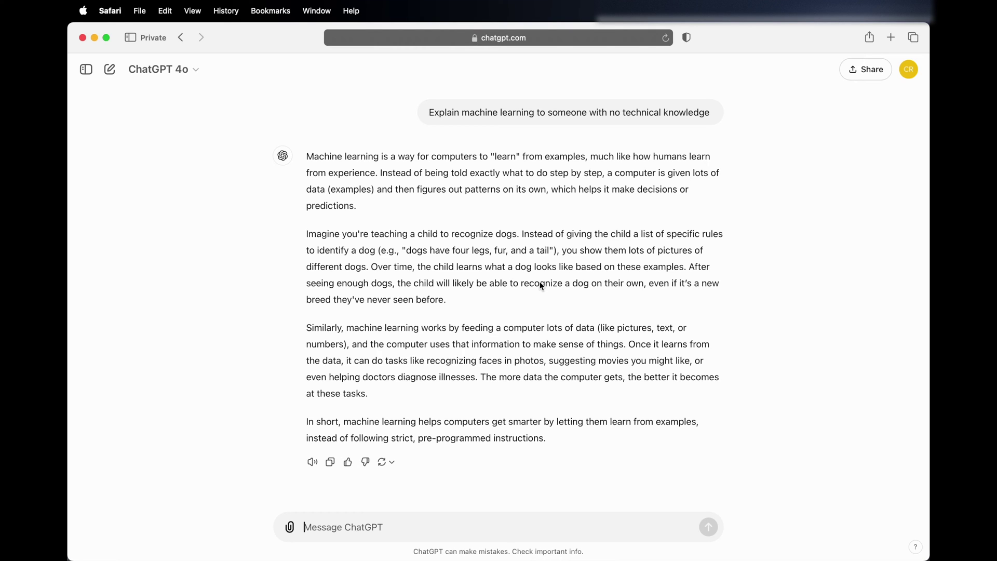
Step: Send the prompt 'As a marketing expert tell me the advantages of email'
{"action": "type", "text": "As "}
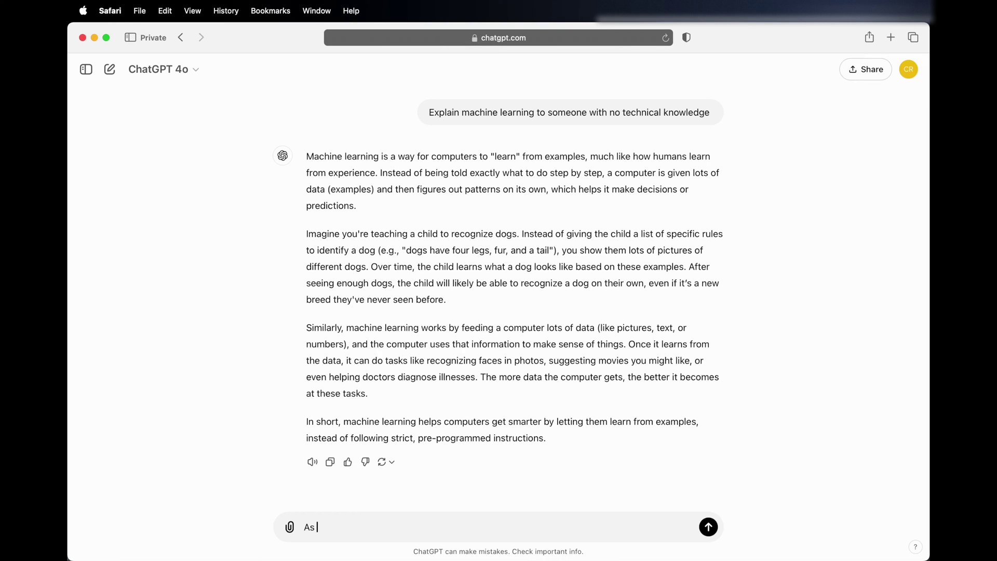
{"action": "type", "text": "a marketing expert"}
{"action": "type", "text": "tell me "}
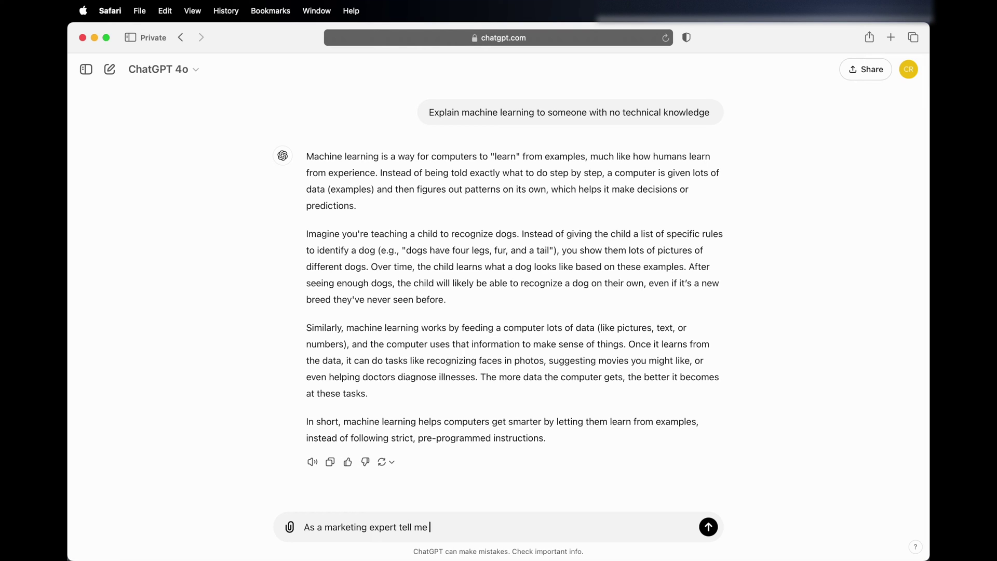
{"action": "type", "text": "the advantages of email"}
{"action": "key", "text": "Return"}
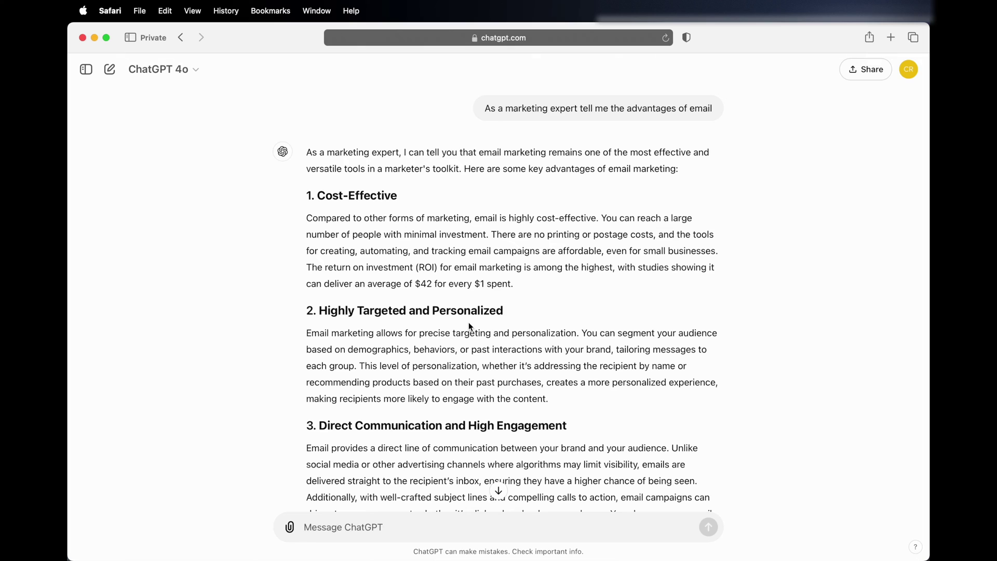
Step: Send 'Imagine your a roman citizen. describe a typical day in your life' and read the reply
{"action": "type", "text": "Imagine "}
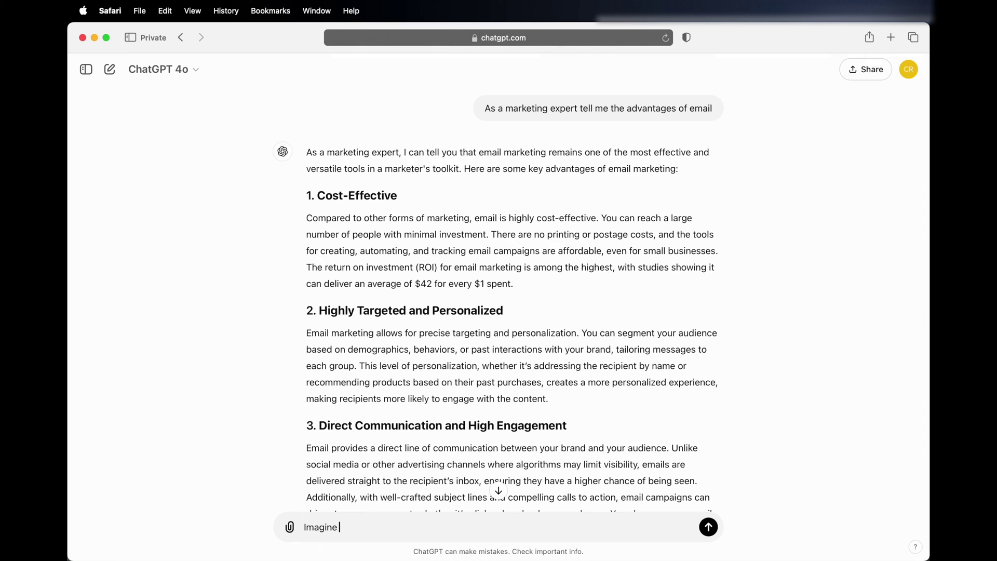
{"action": "type", "text": "your a roman citi"}
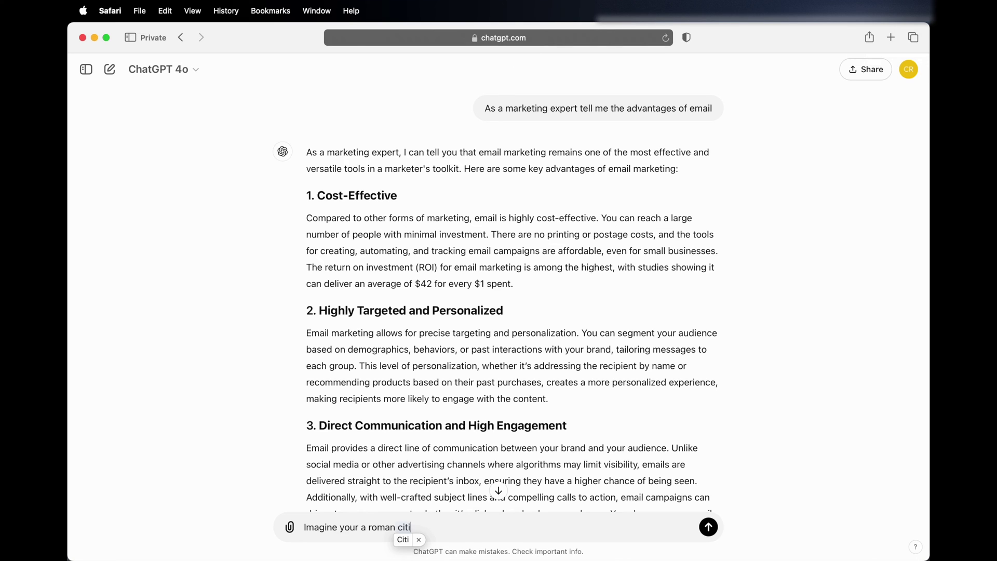
{"action": "type", "text": "i"}
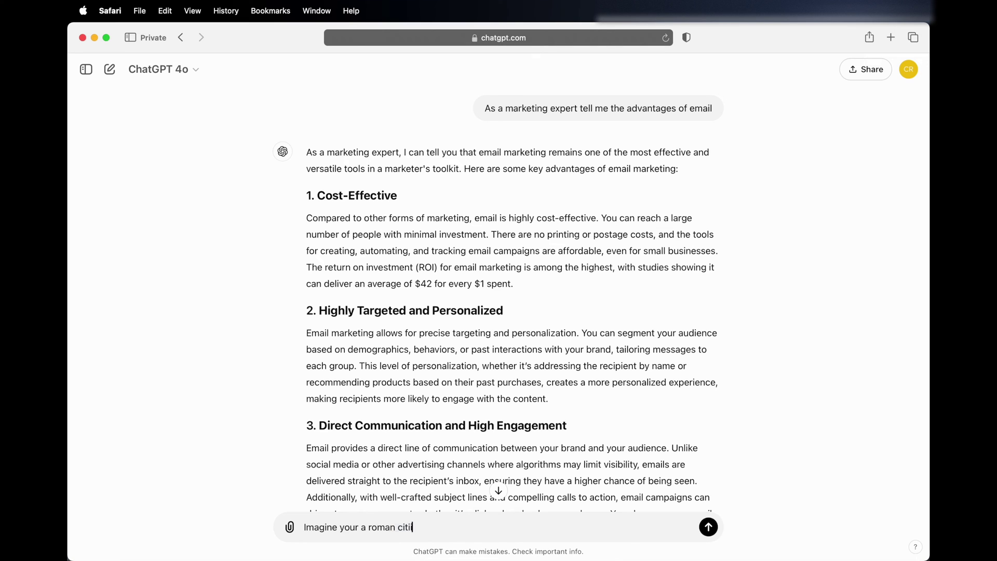
{"action": "type", "text": "zen"}
{"action": "key", "text": "BackSpace"}
{"action": "type", "text": ". describe a typical "}
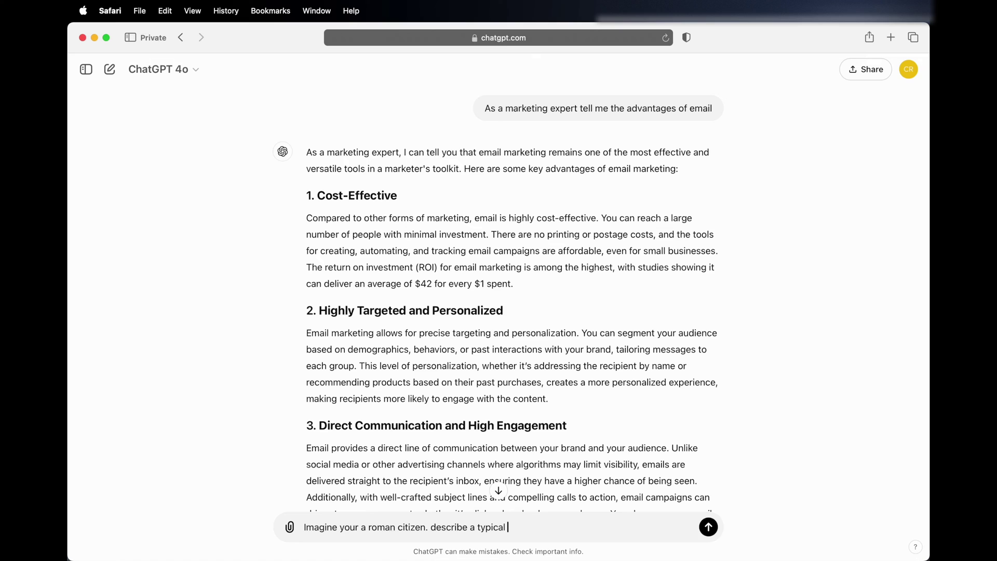
{"action": "type", "text": "day in your life"}
{"action": "scroll", "coordinate": [507, 478], "scroll_direction": "down", "scroll_amount": 1}
{"action": "scroll", "coordinate": [504, 489], "scroll_direction": "down", "scroll_amount": 5}
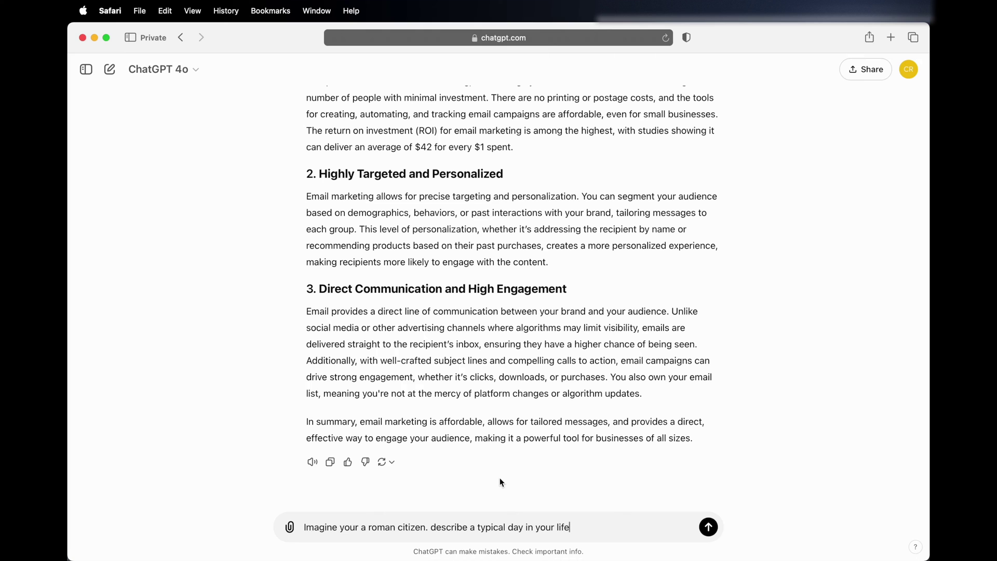
{"action": "left_click", "coordinate": [709, 527]}
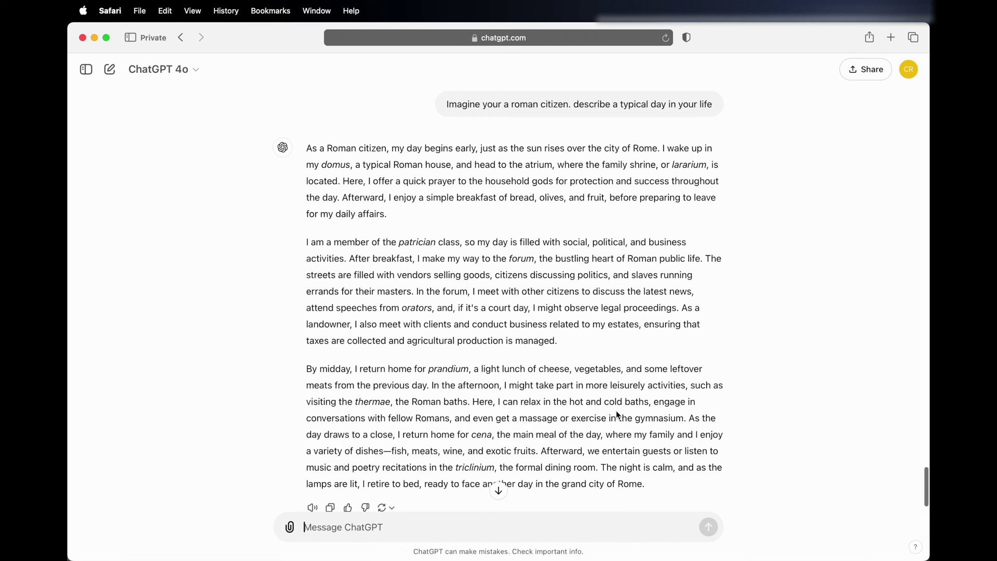
{"action": "scroll", "coordinate": [616, 410], "scroll_direction": "down", "scroll_amount": 2}
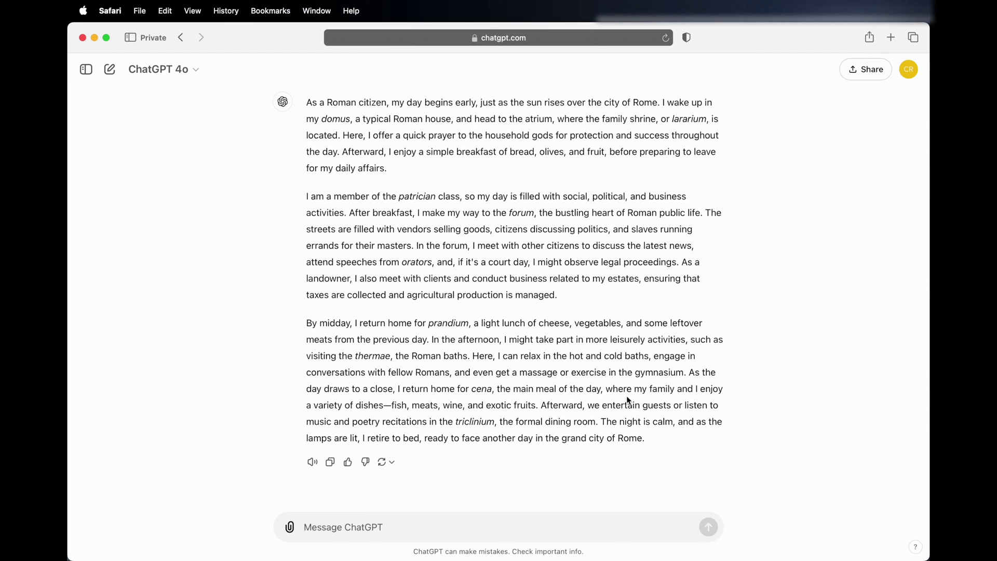
Step: Ask 'What are the first steps of setting up a blog' and scroll the answer
{"action": "type", "text": "What a"}
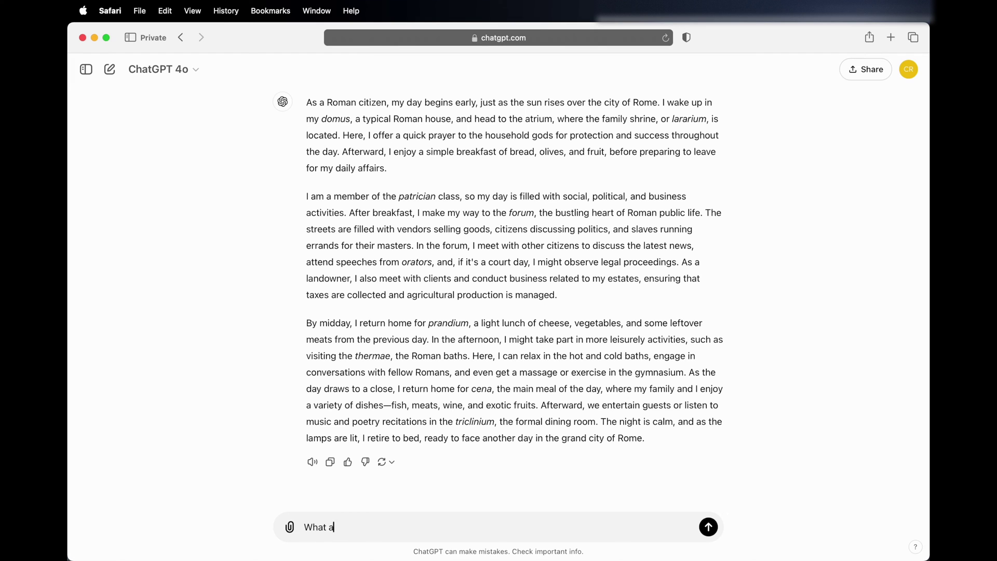
{"action": "type", "text": "re the first steps of setting up a"}
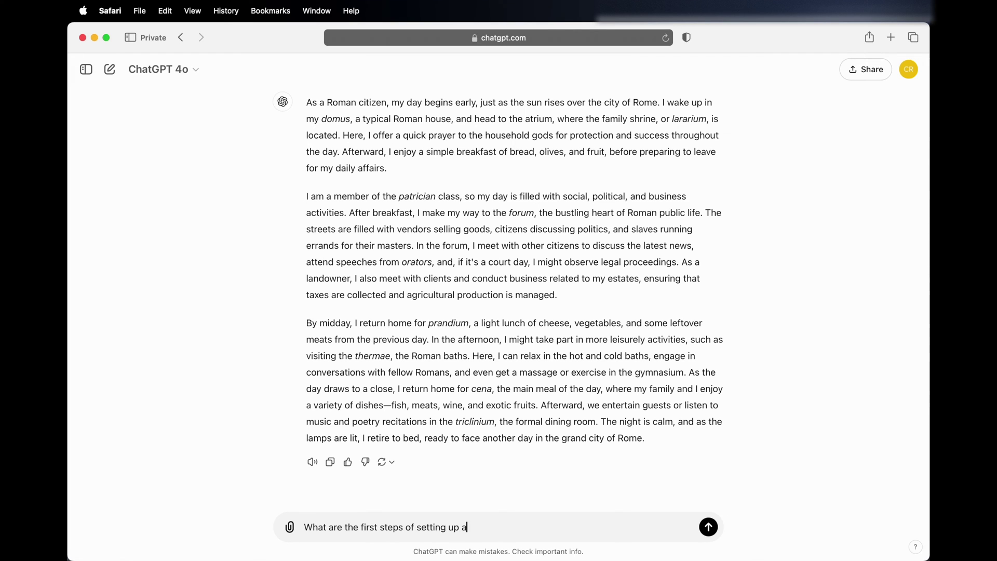
{"action": "type", "text": " blog"}
{"action": "key", "text": "Return"}
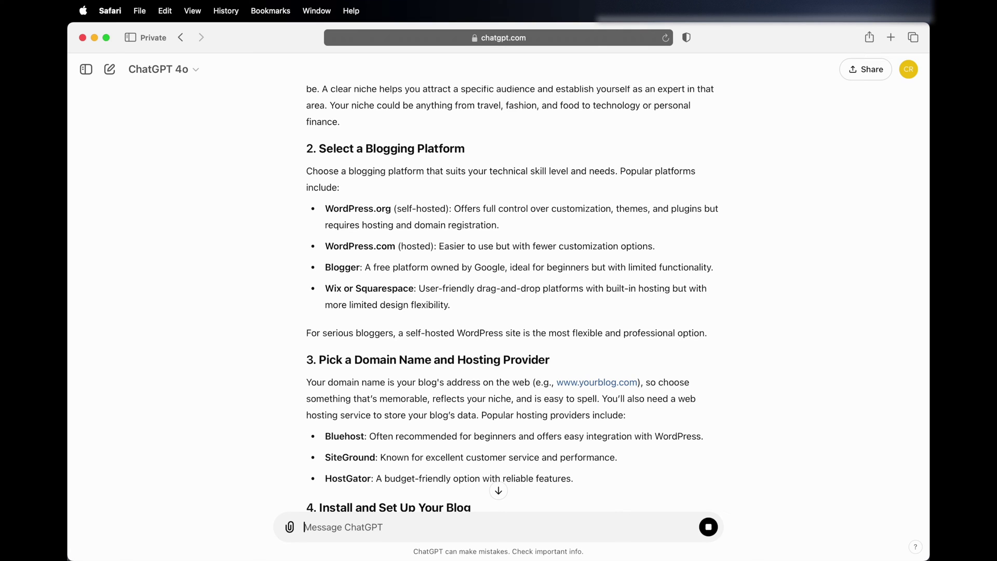
{"action": "scroll", "coordinate": [568, 429], "scroll_direction": "down", "scroll_amount": 6}
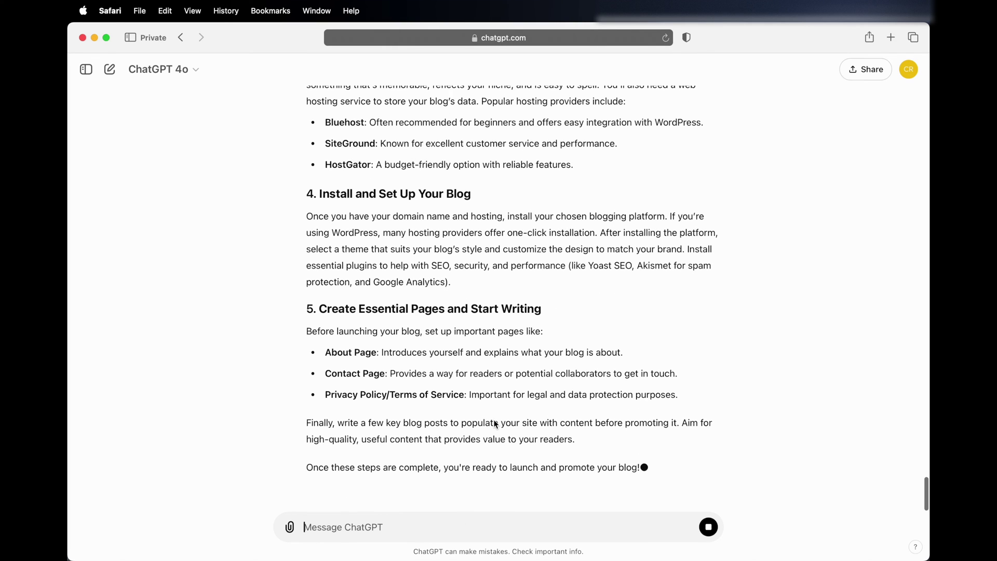
Step: Ask 'What the best blogging platform' and review the WordPress, Wix and Squarespace comparison
{"action": "type", "text": "What the "}
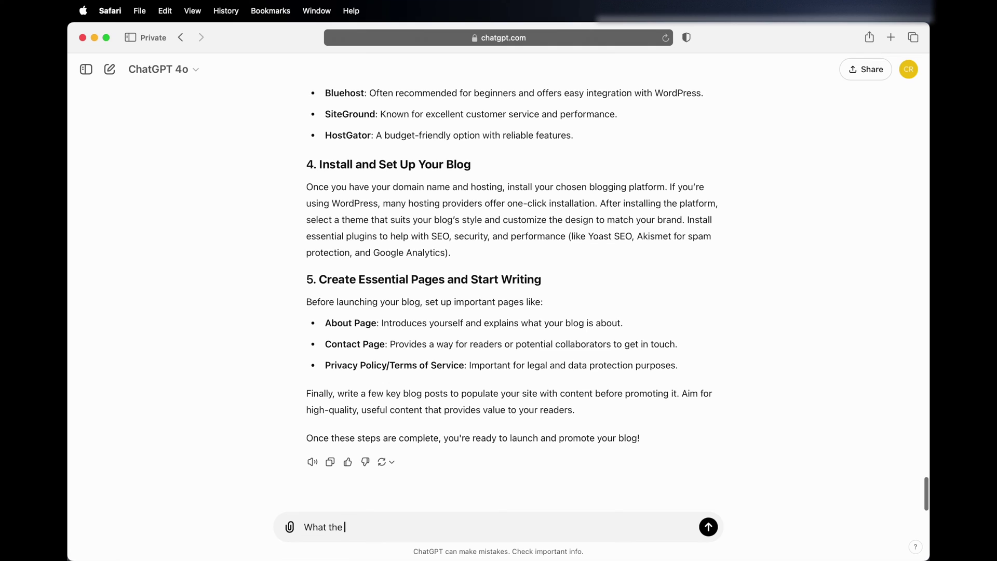
{"action": "type", "text": "best blo"}
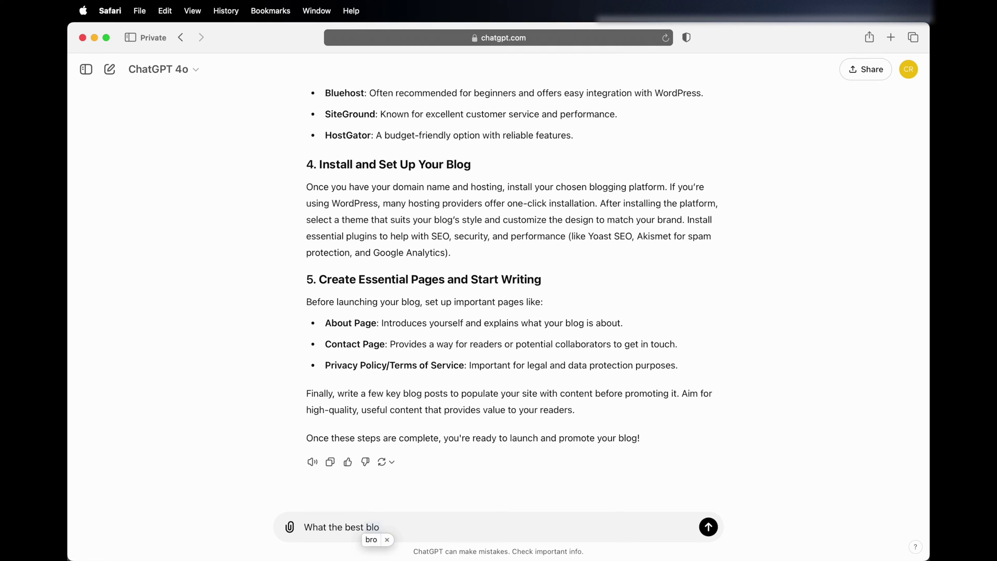
{"action": "type", "text": "gging plt"}
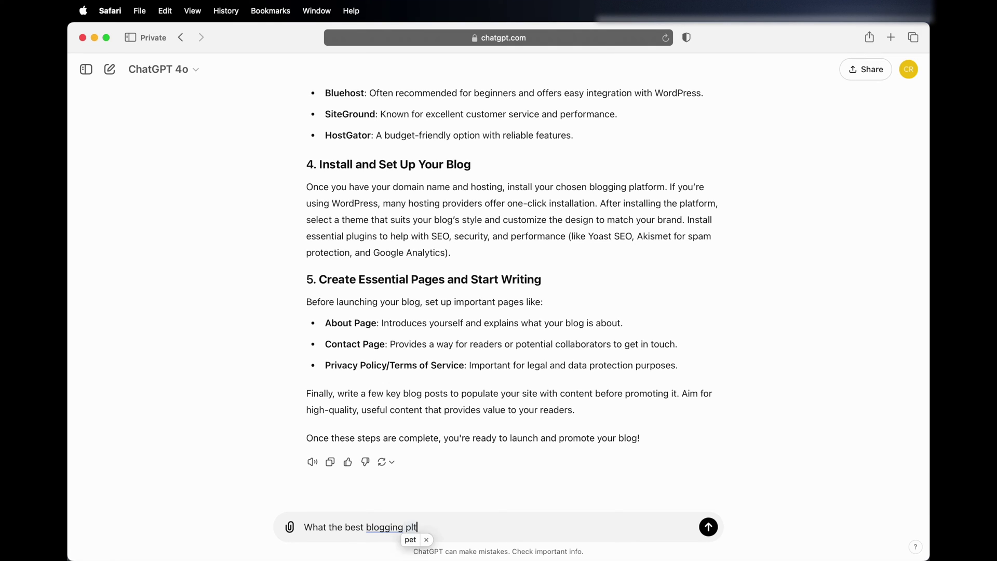
{"action": "key", "text": "BackSpace"}
{"action": "type", "text": "atform"}
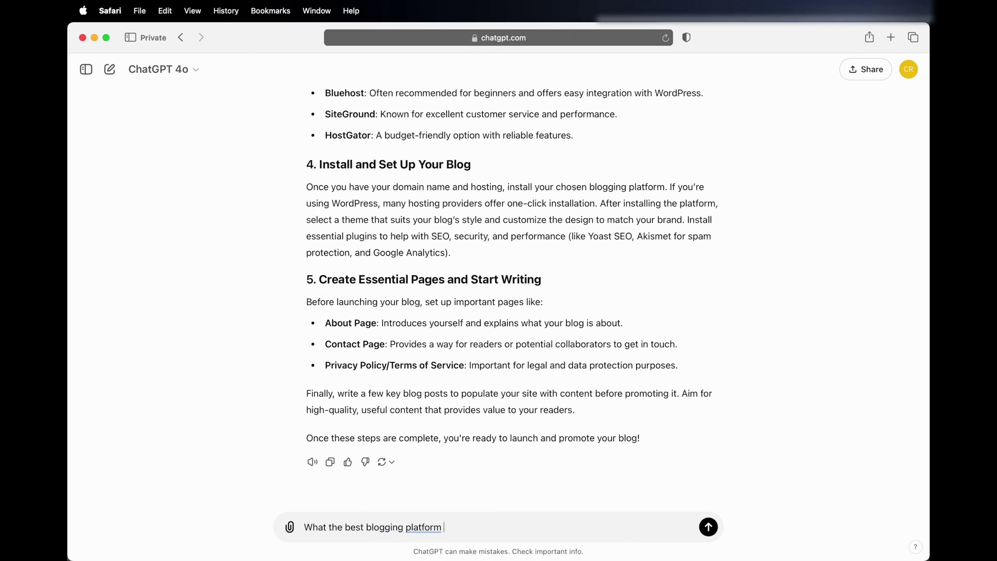
{"action": "key", "text": "Return"}
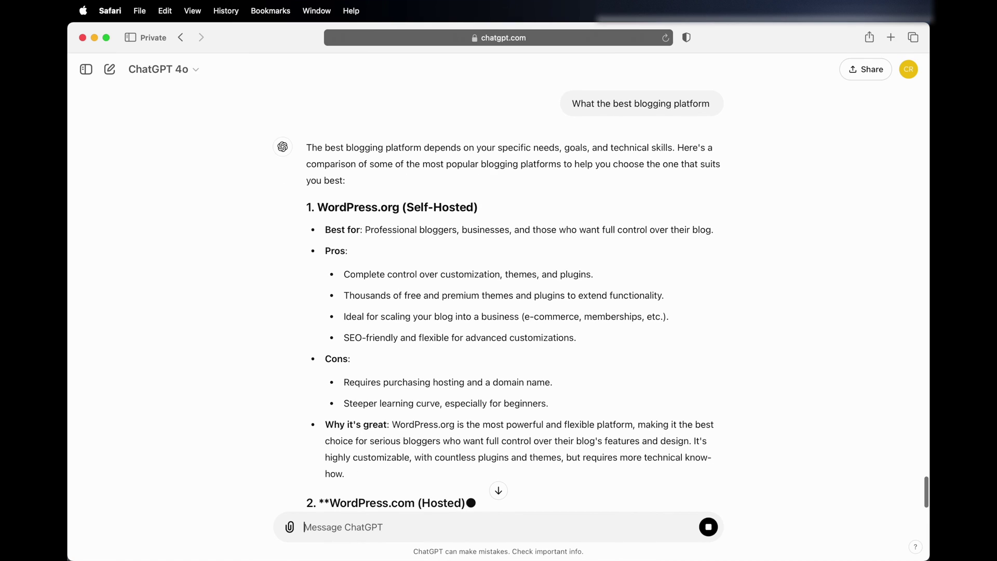
{"action": "scroll", "coordinate": [498, 362], "scroll_direction": "up", "scroll_amount": 10}
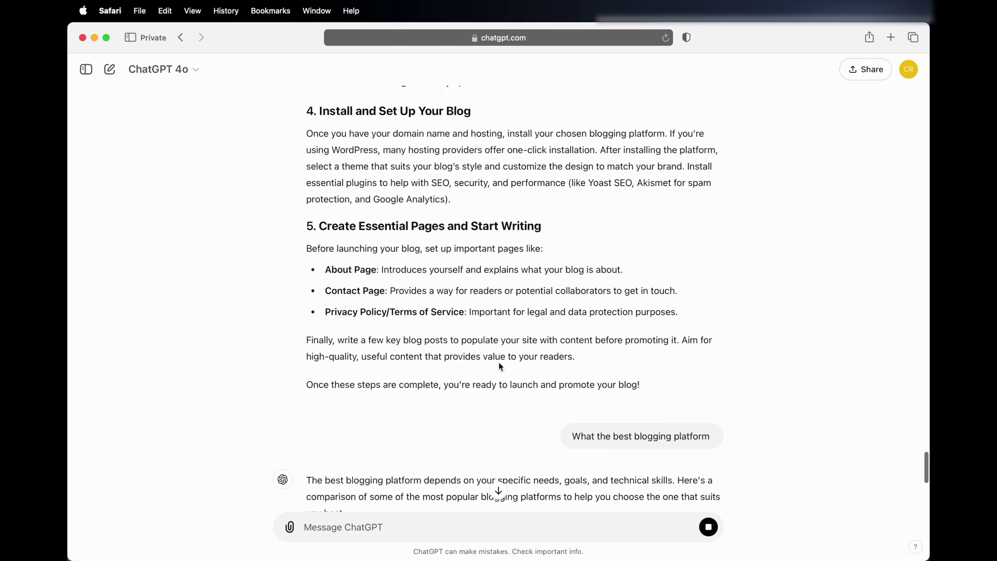
{"action": "scroll", "coordinate": [498, 363], "scroll_direction": "up", "scroll_amount": 10}
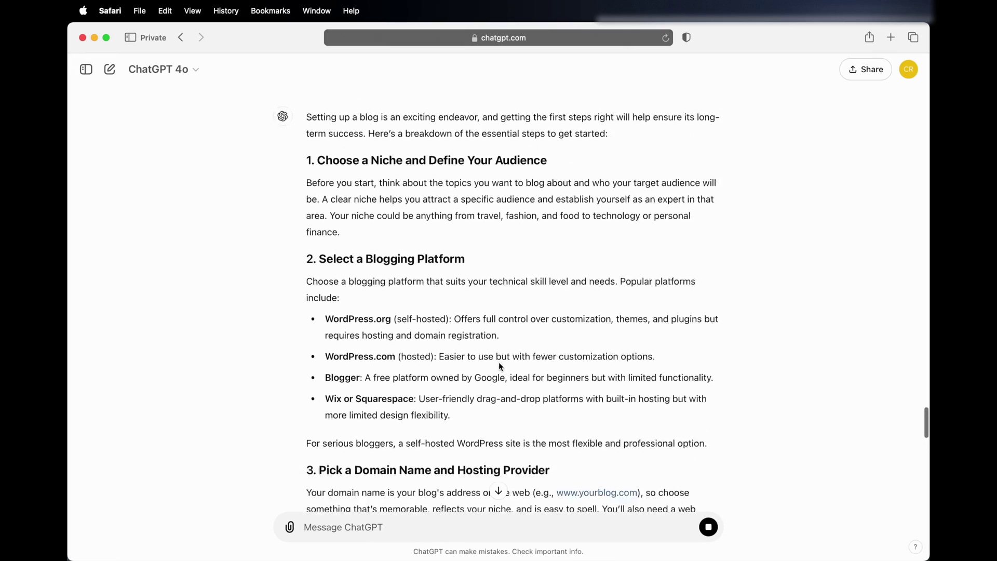
{"action": "scroll", "coordinate": [498, 362], "scroll_direction": "down", "scroll_amount": 15}
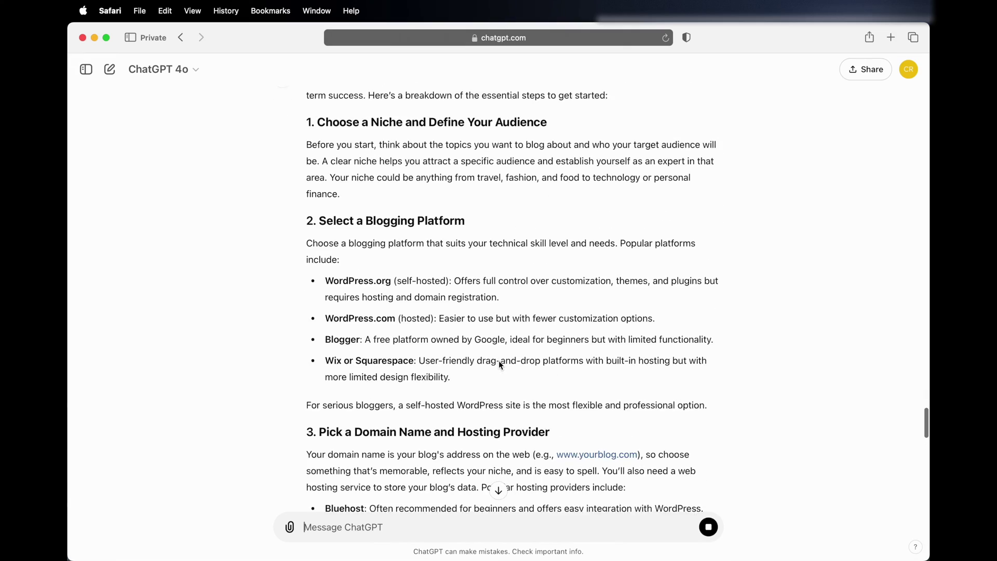
{"action": "scroll", "coordinate": [500, 364], "scroll_direction": "down", "scroll_amount": 5}
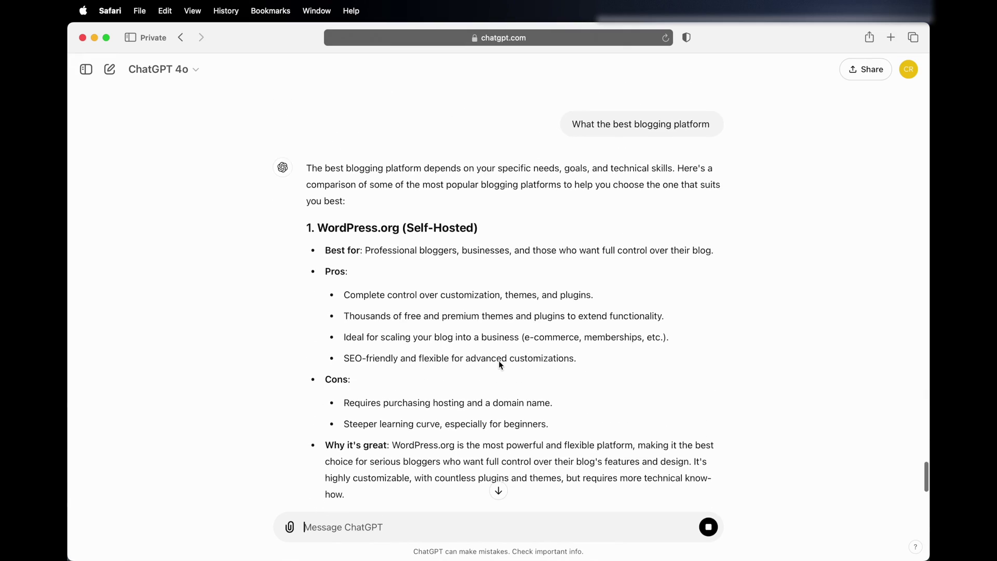
{"action": "scroll", "coordinate": [500, 364], "scroll_direction": "down", "scroll_amount": 10}
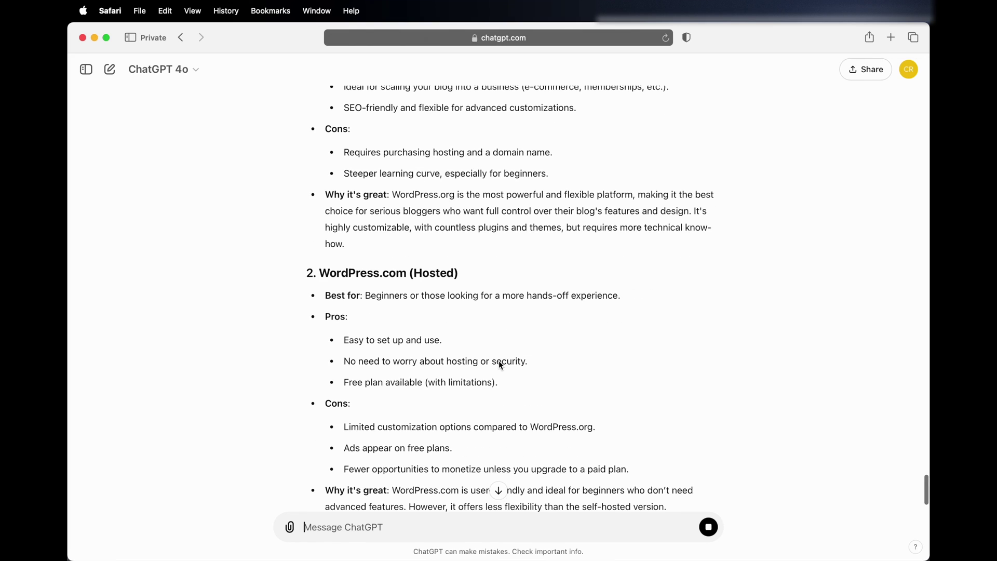
{"action": "scroll", "coordinate": [500, 364], "scroll_direction": "up", "scroll_amount": 3}
{"action": "scroll", "coordinate": [500, 365], "scroll_direction": "up", "scroll_amount": 3}
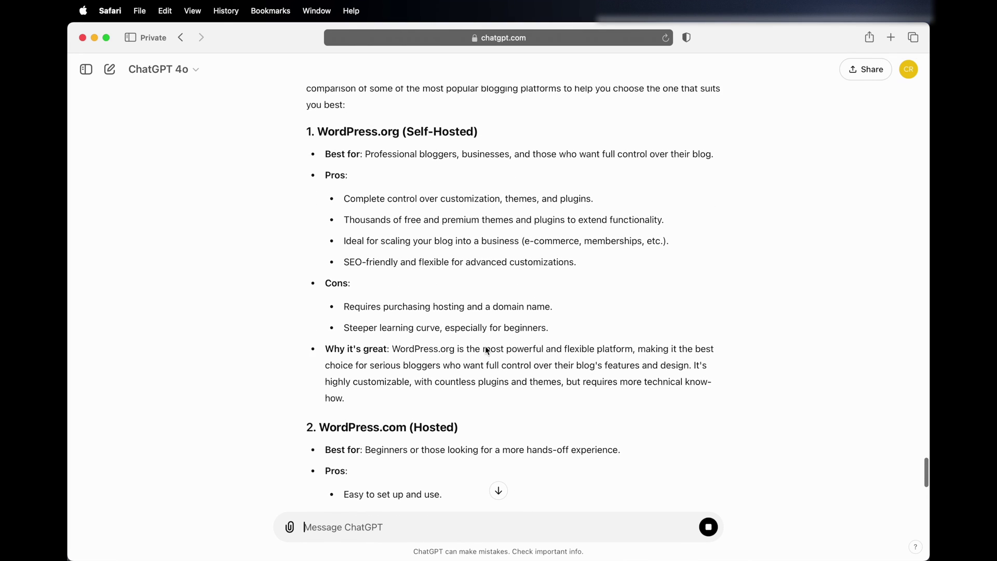
{"action": "scroll", "coordinate": [486, 349], "scroll_direction": "down", "scroll_amount": 7}
{"action": "scroll", "coordinate": [485, 346], "scroll_direction": "down", "scroll_amount": 8}
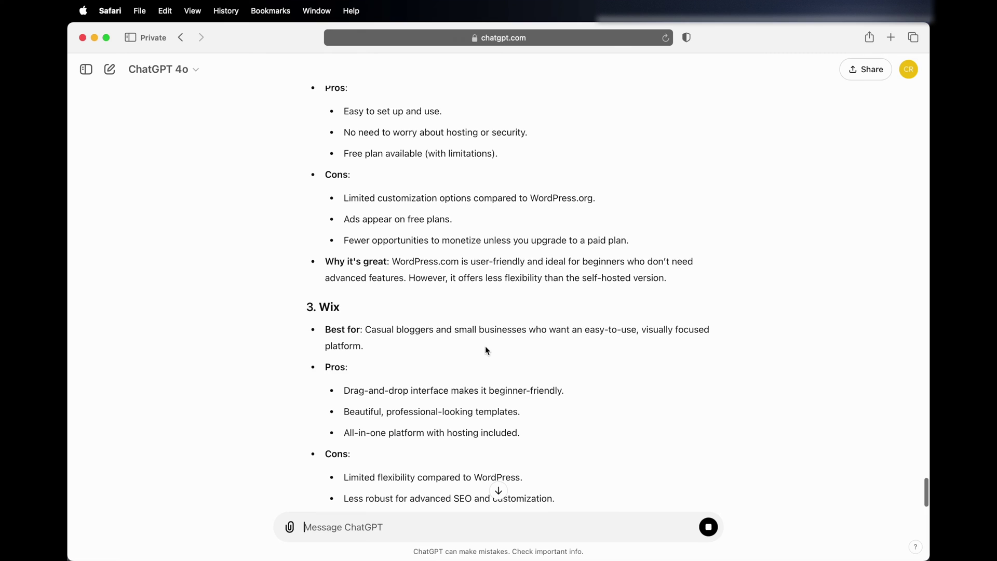
{"action": "scroll", "coordinate": [486, 345], "scroll_direction": "down", "scroll_amount": 6}
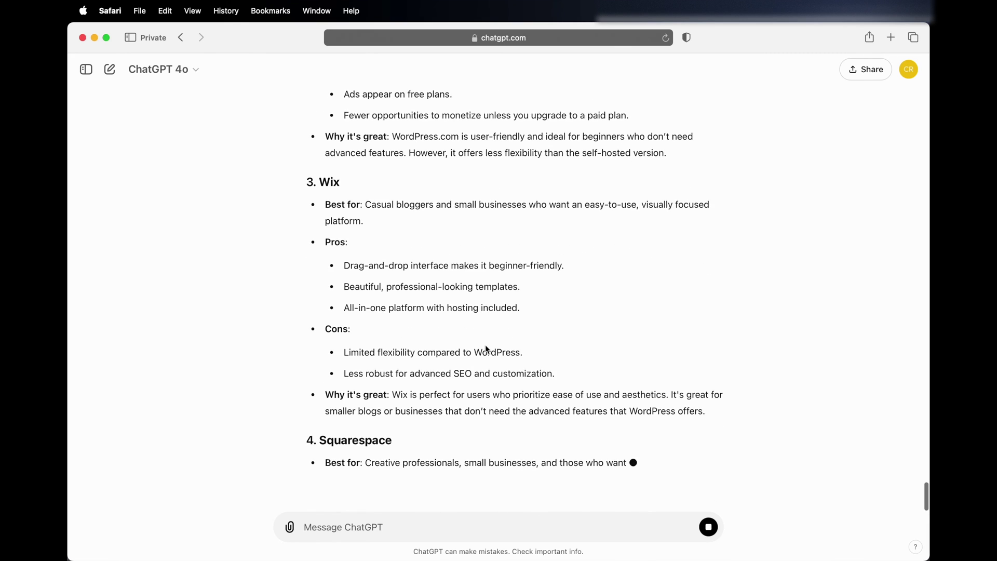
{"action": "scroll", "coordinate": [485, 344], "scroll_direction": "down", "scroll_amount": 5}
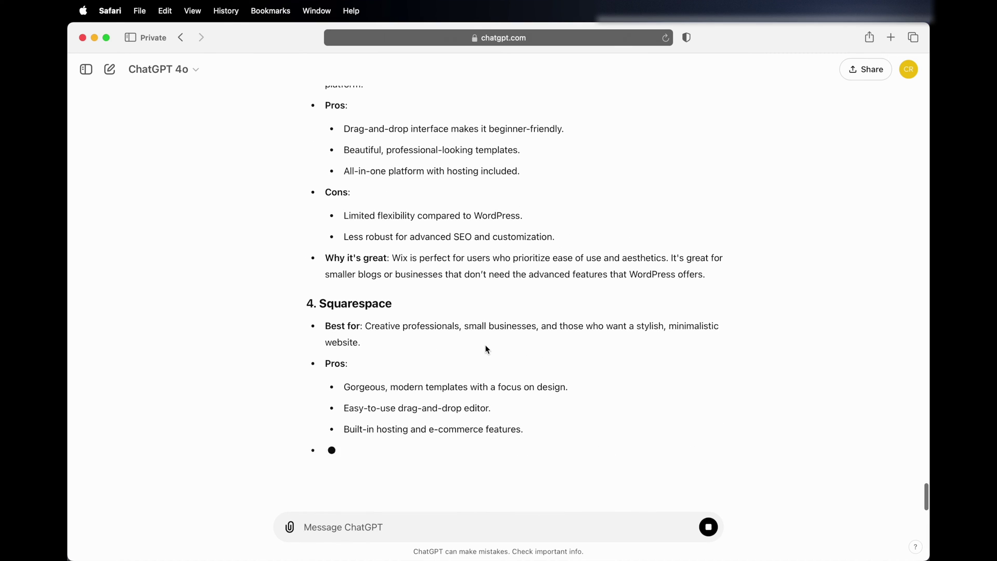
{"action": "scroll", "coordinate": [487, 326], "scroll_direction": "down", "scroll_amount": 2}
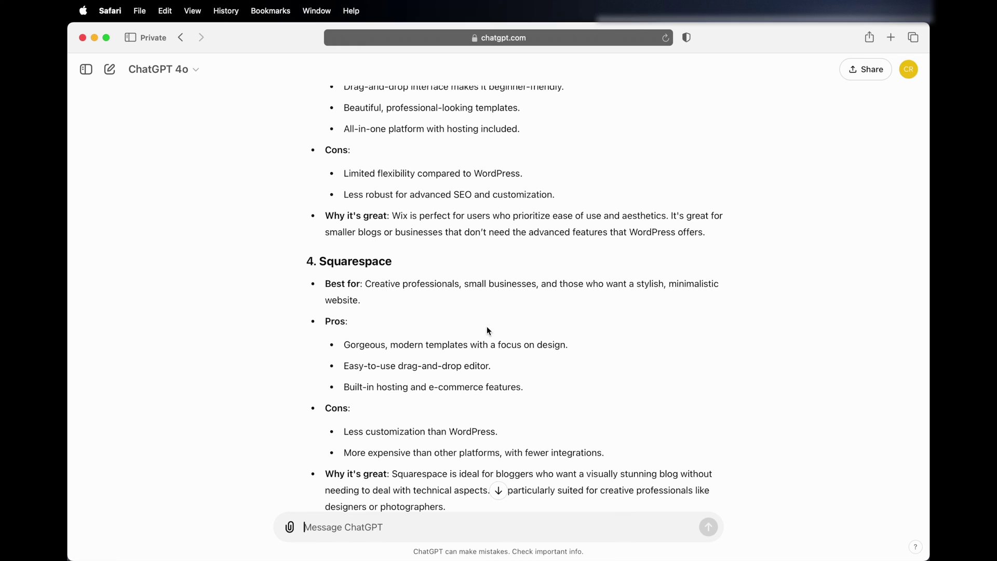
Step: Start typing the next prompt, 'List the top productivity apps'
{"action": "type", "text": "4ist "}
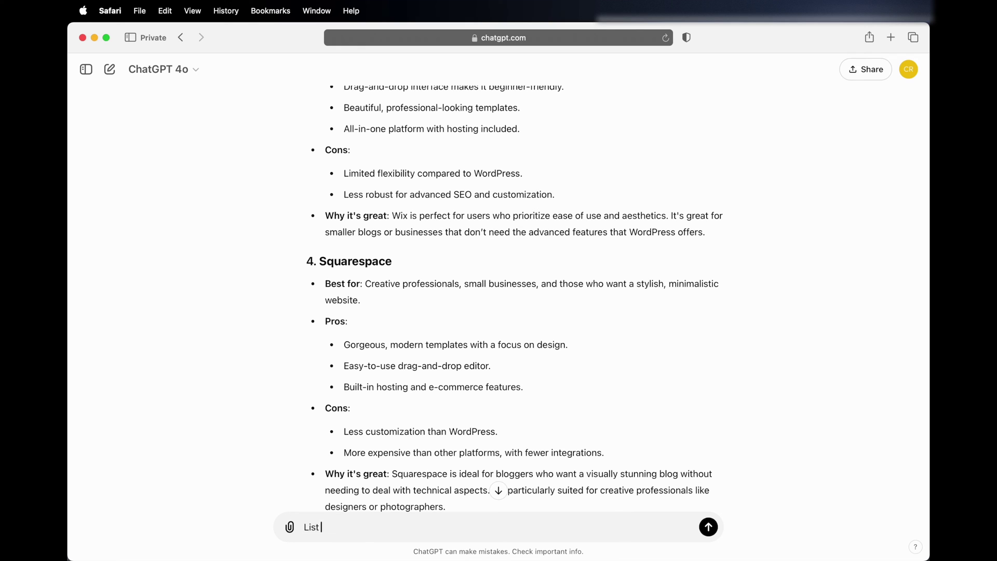
{"action": "type", "text": "the top productivity apps"}
Step: Send the productivity apps request and stop the reply partway through its Asana entry
{"action": "key", "text": "Return"}
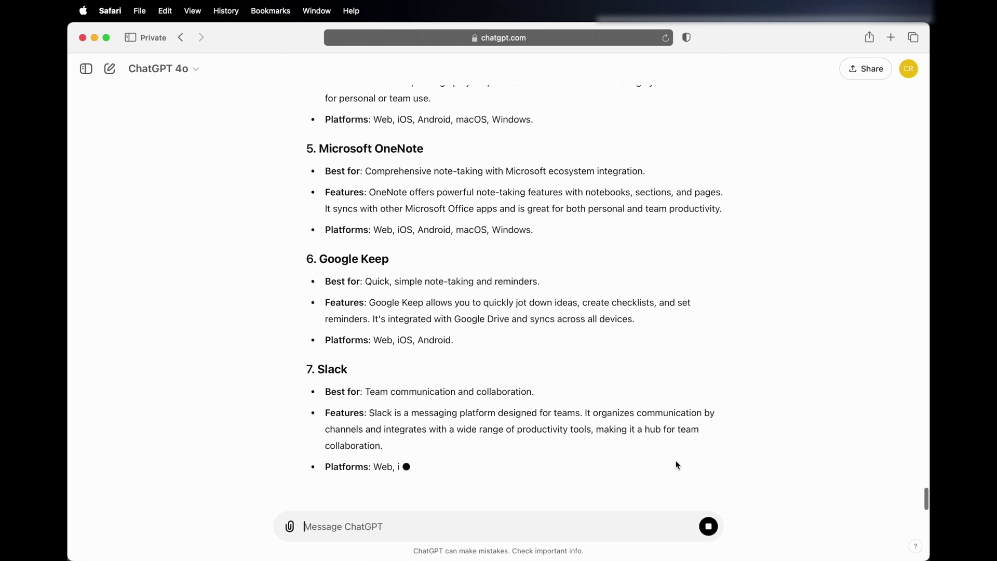
{"action": "left_click", "coordinate": [708, 527]}
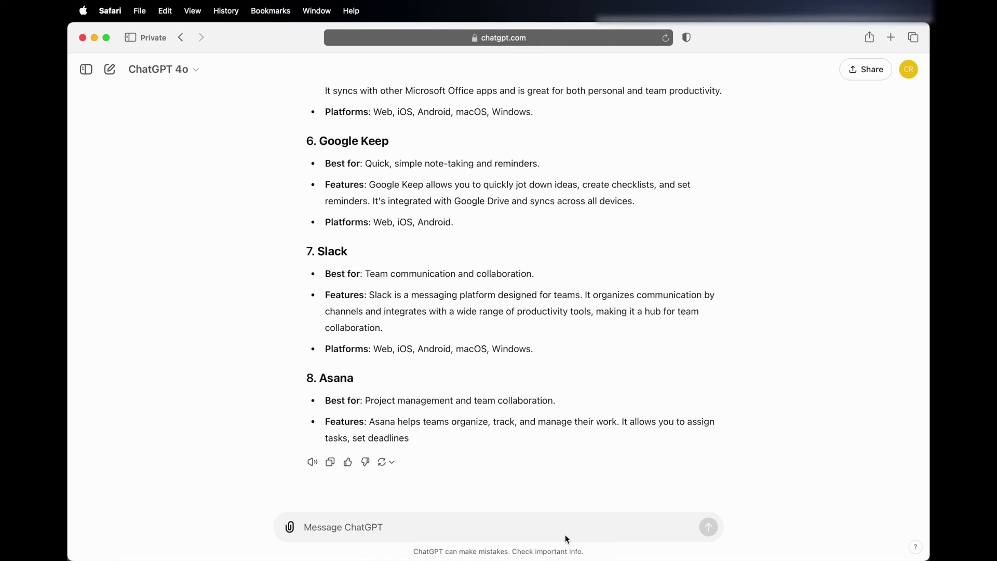
{"action": "type", "text": "Give me the d"}
Step: Send the question 'Give me the standard dimensions of a M12 bolt'
{"action": "key", "text": "BackSpace"}
{"action": "type", "text": "standard "}
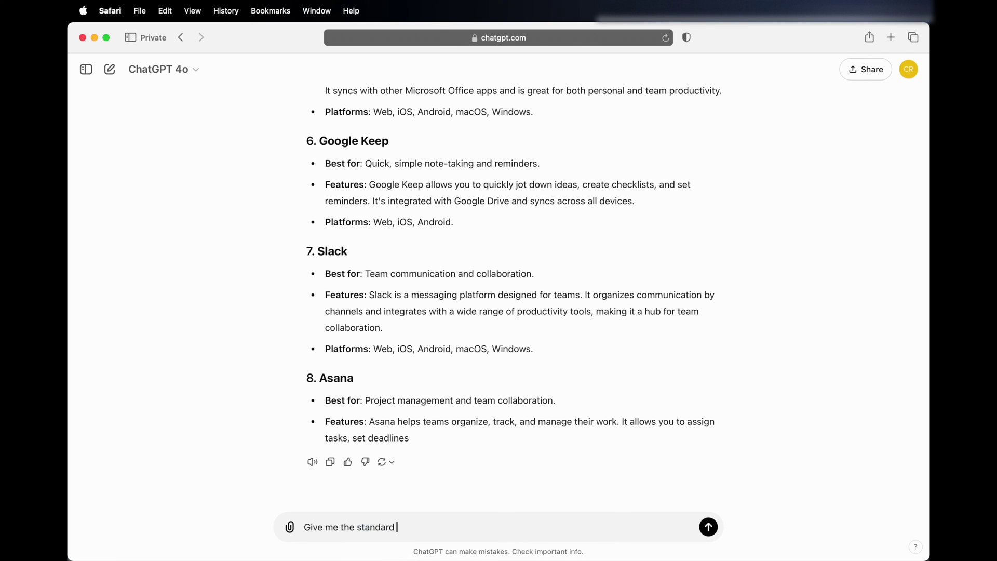
{"action": "type", "text": "dimens"}
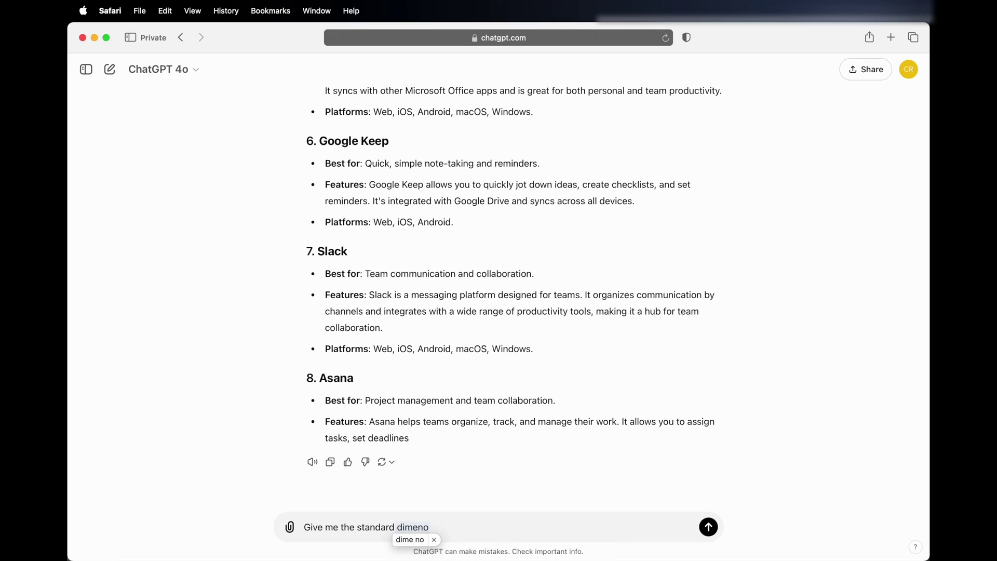
{"action": "key", "text": "BackSpace"}
{"action": "type", "text": "sions of"}
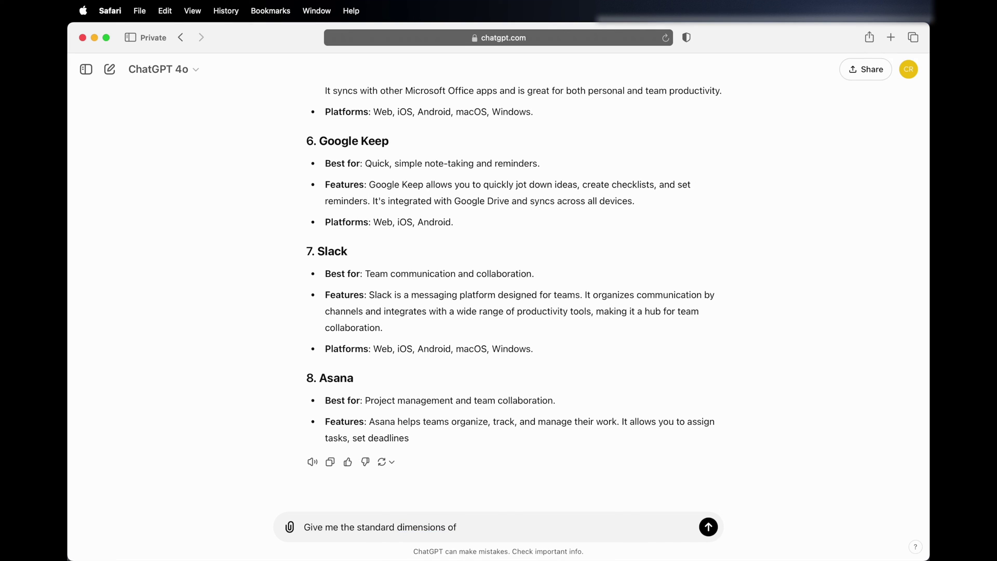
{"action": "type", "text": " a M12 bolt"}
{"action": "key", "text": "Return"}
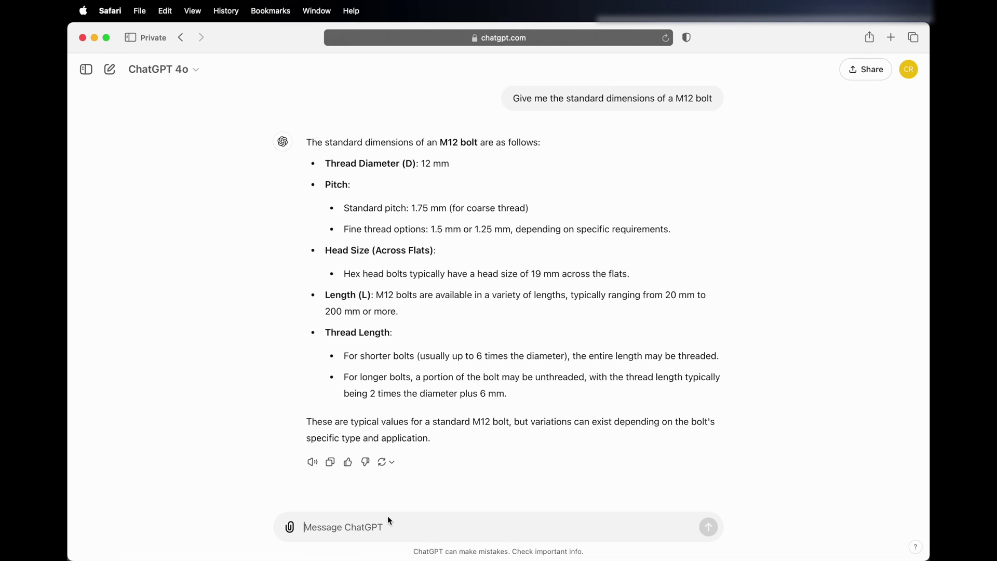
Step: Ask ChatGPT to 'Put this in a table' for the M12 bolt dimensions
{"action": "type", "text": "Oh,"}
{"action": "key", "text": "BackSpace"}
{"action": "key", "text": "BackSpace"}
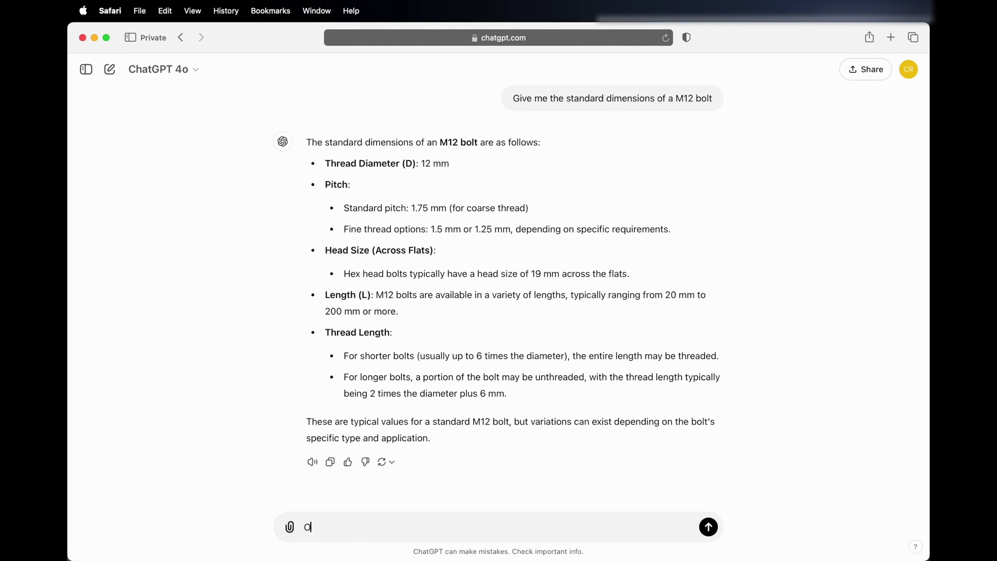
{"action": "key", "text": "BackSpace"}
{"action": "type", "text": "Put this "}
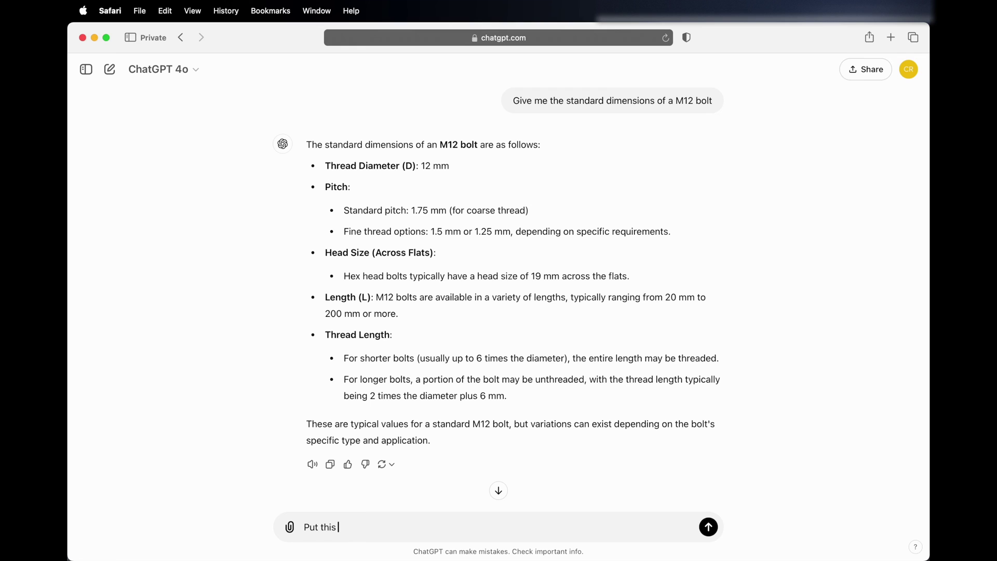
{"action": "type", "text": "in a table"}
{"action": "key", "text": "Return"}
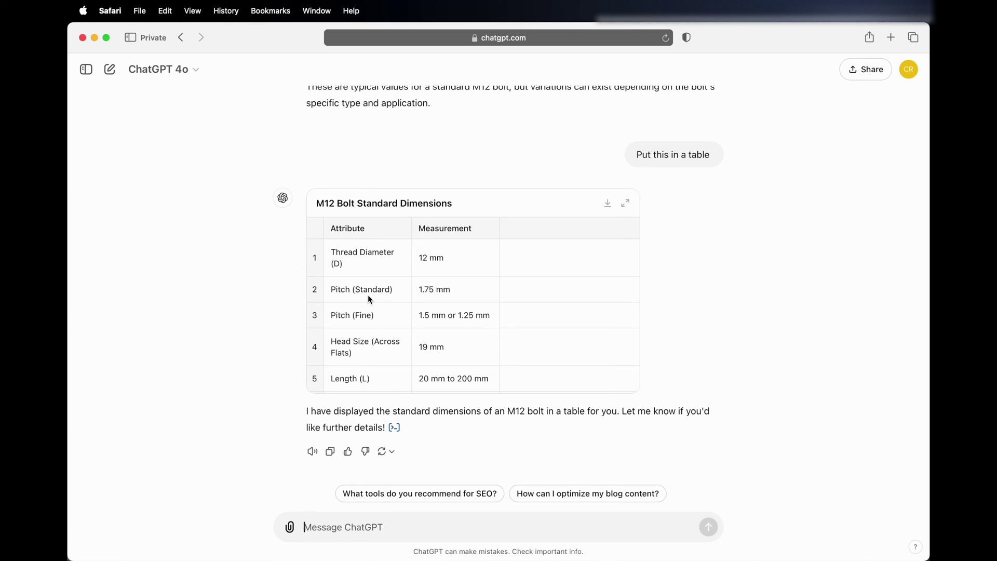
Step: Send 'Provide bulleted list of pro and cons of electric cars'
{"action": "type", "text": "Provide "}
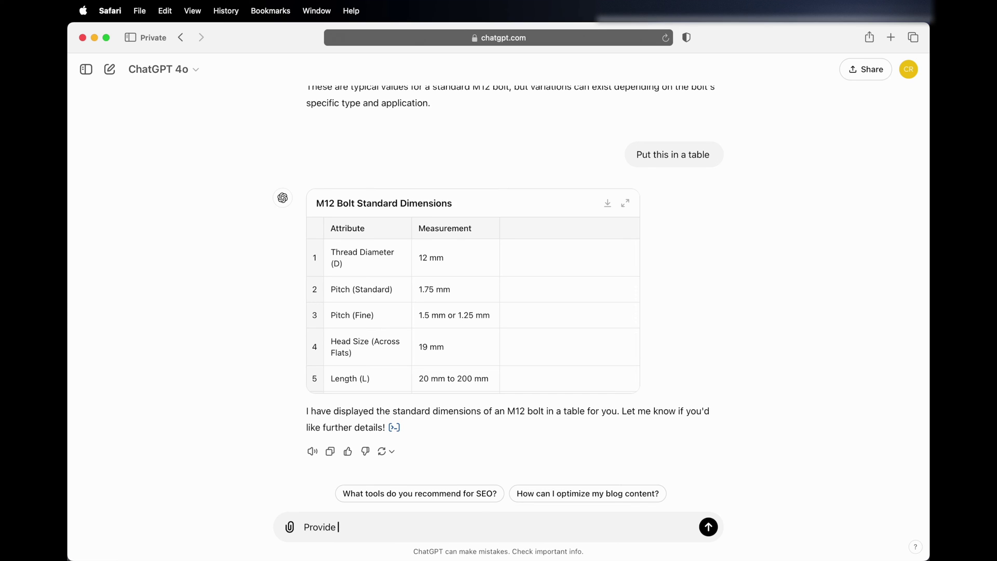
{"action": "type", "text": "bulleted list of pro and co"}
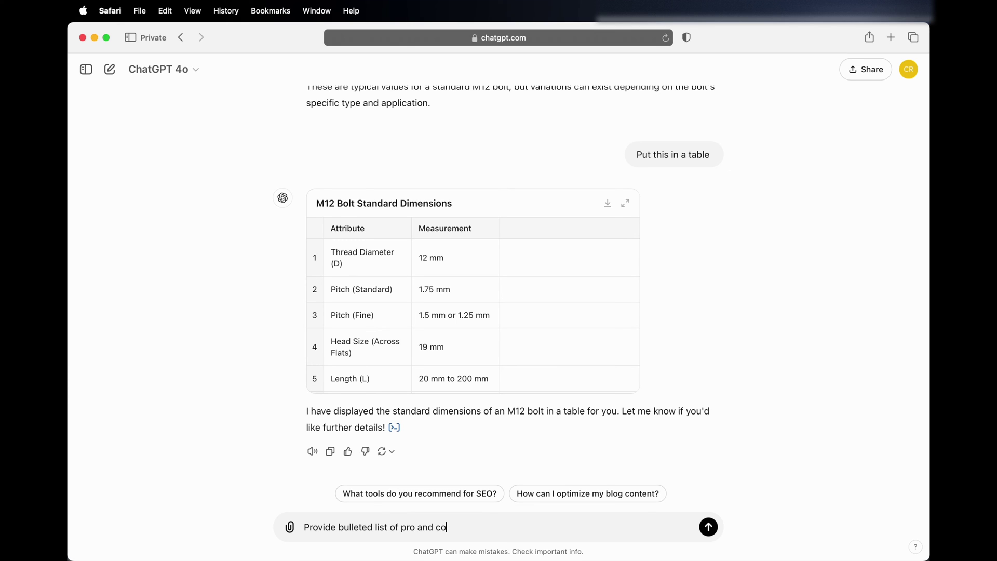
{"action": "type", "text": "ns of electric cars"}
{"action": "key", "text": "Return"}
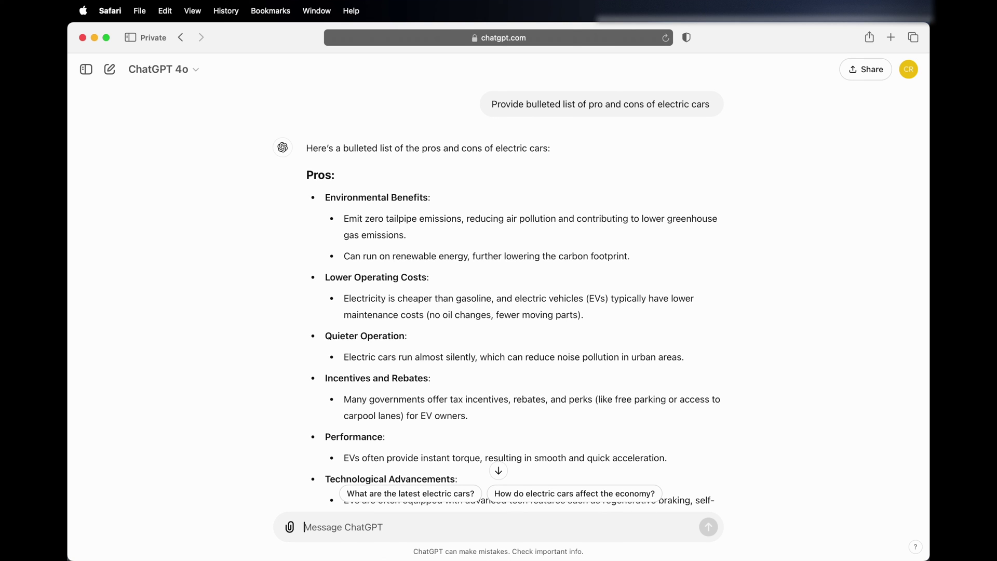
Step: Ask ChatGPT to make the electric car pros and cons list simpler
{"action": "scroll", "coordinate": [498, 301], "scroll_direction": "down", "scroll_amount": 5}
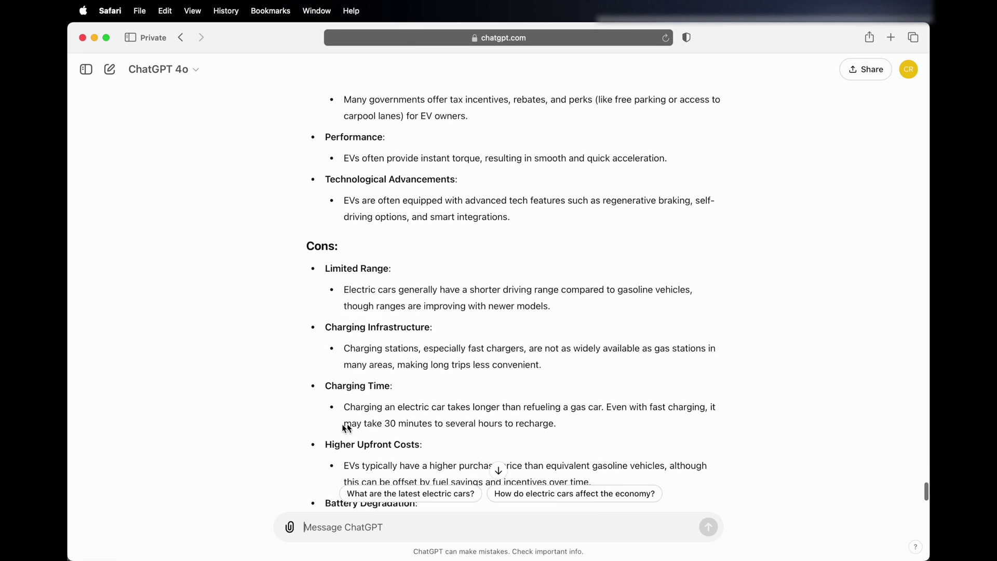
{"action": "type", "text": "dan you make this"}
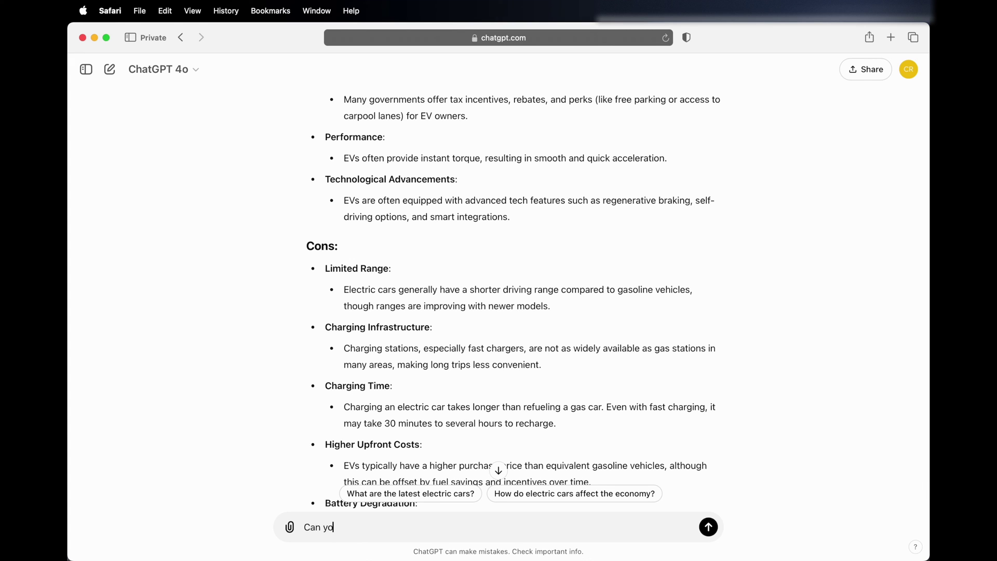
{"action": "type", "text": " simplier"}
{"action": "key", "text": "Return"}
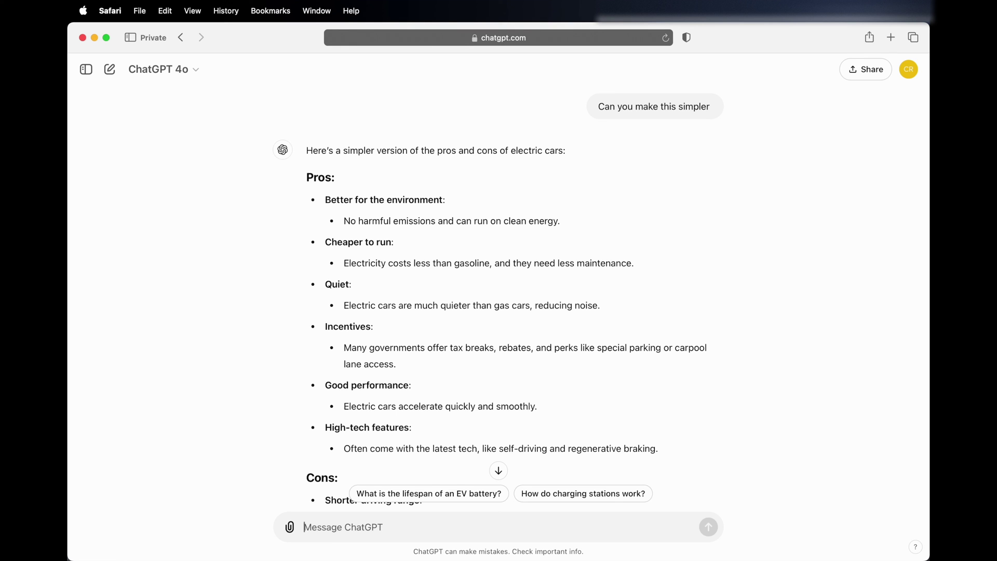
{"action": "scroll", "coordinate": [345, 406], "scroll_direction": "down", "scroll_amount": 5}
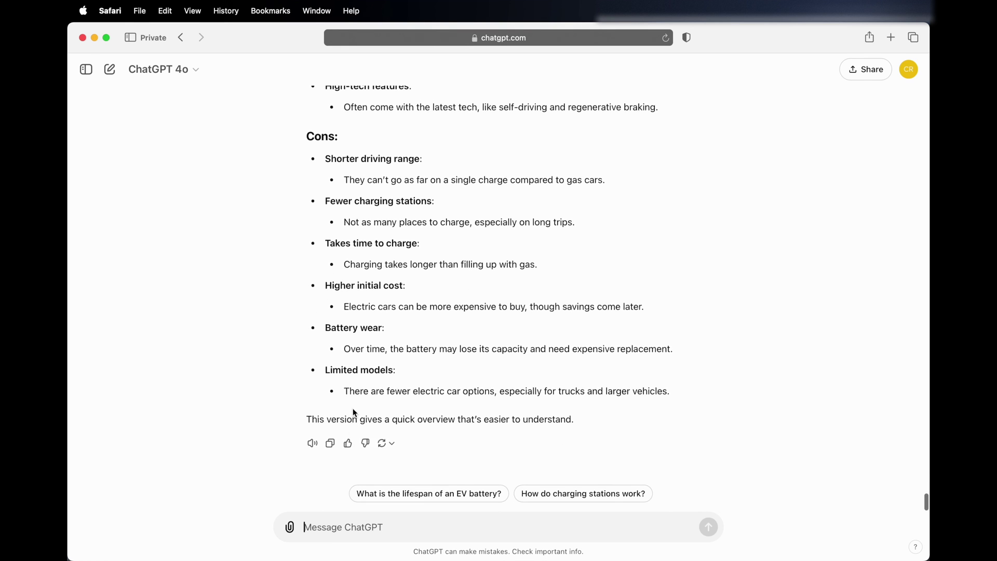
{"action": "scroll", "coordinate": [348, 402], "scroll_direction": "up", "scroll_amount": 15}
{"action": "scroll", "coordinate": [353, 398], "scroll_direction": "down", "scroll_amount": 10}
{"action": "scroll", "coordinate": [352, 398], "scroll_direction": "down", "scroll_amount": 8}
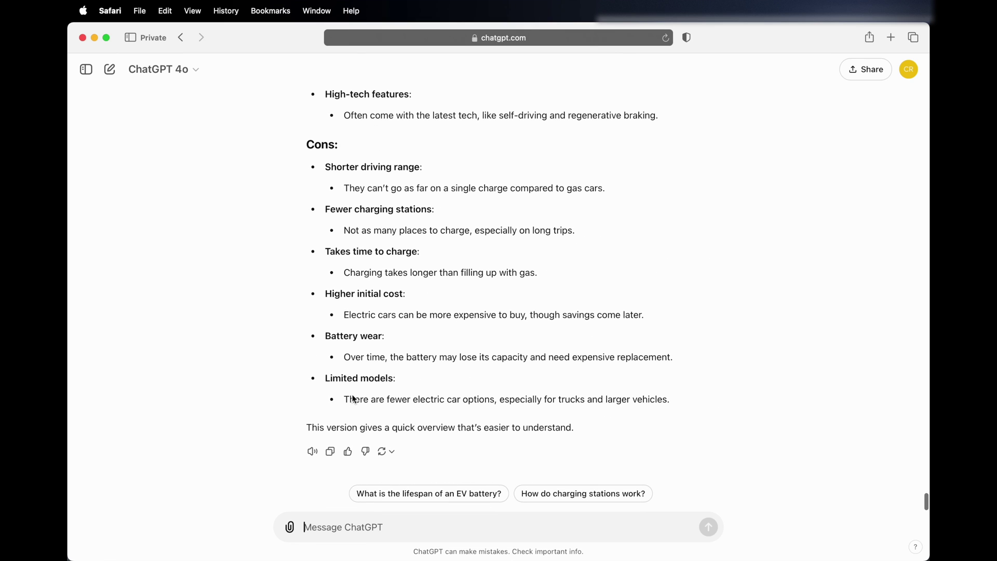